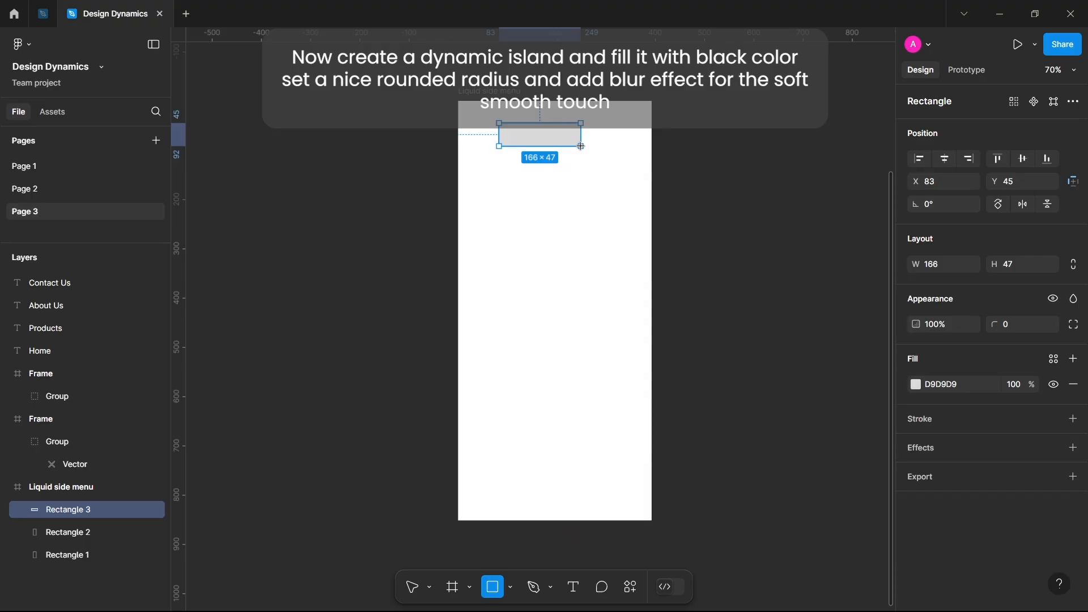
Draw a rectangle about 161 wide in the upper part of the Liquid side menu frame, set its height to 70 and move it to about X 116, Y 23.
left_click_drag(580, 146, 579, 154)
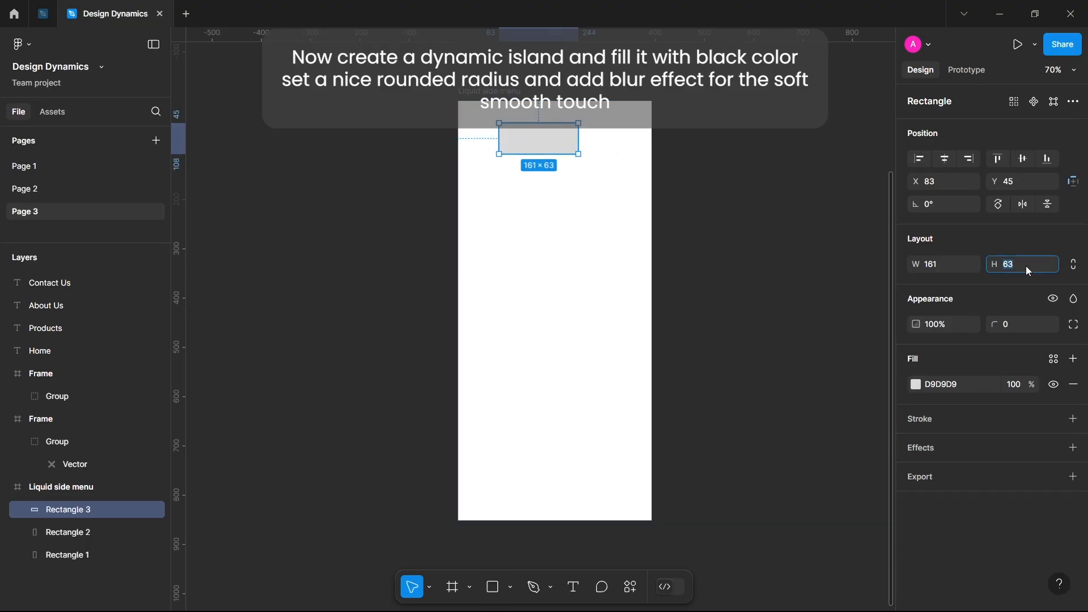
type("70")
key("Return")
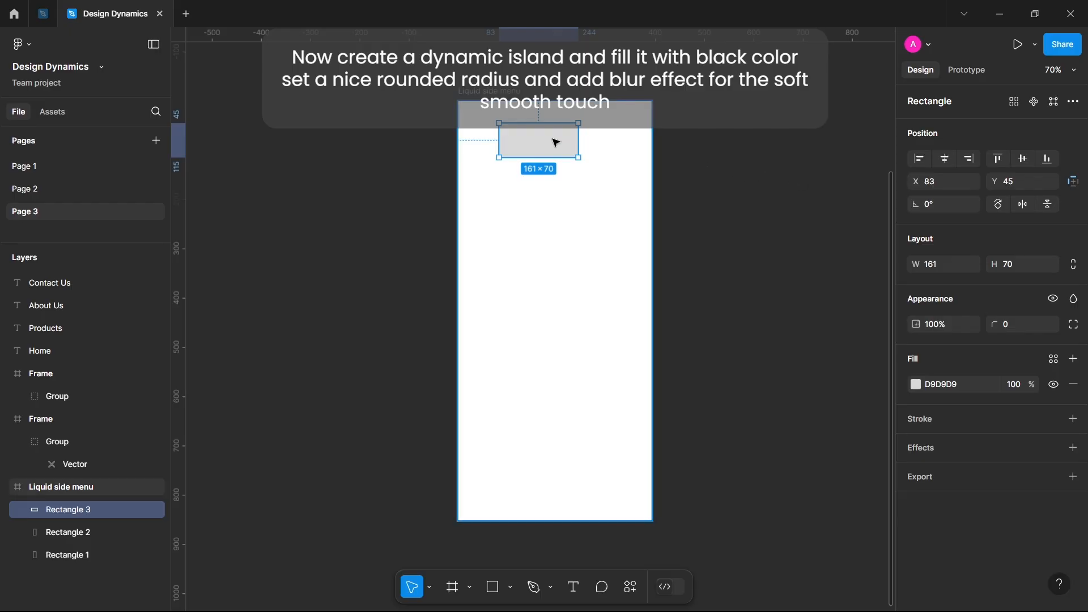
left_click_drag(556, 141, 568, 131)
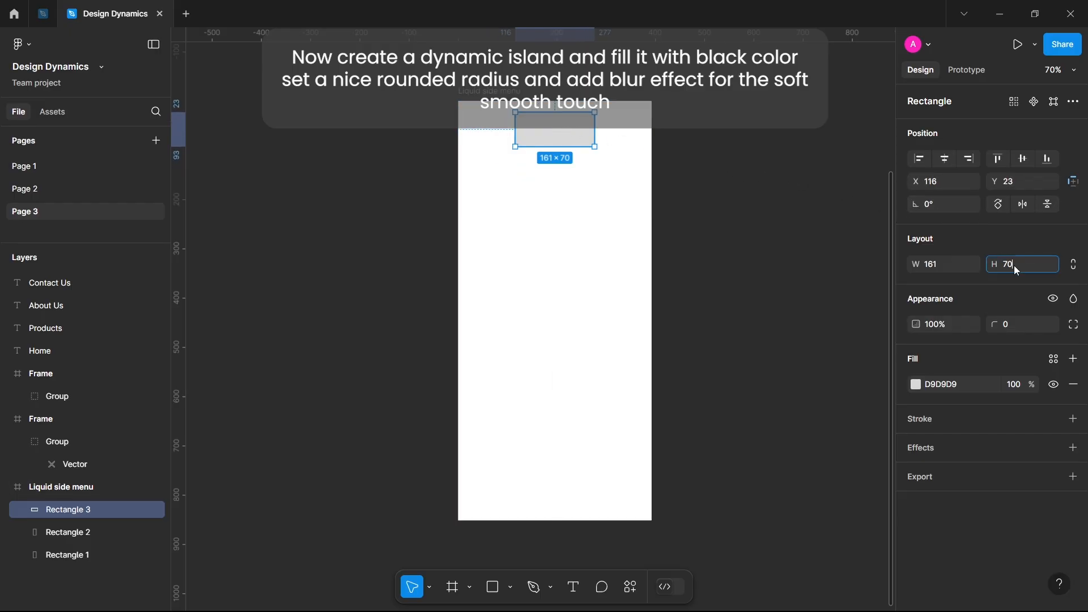
Round the rectangle's corners into a pill with a corner radius of 1000.
left_click(1013, 323)
type("1000")
key("Return")
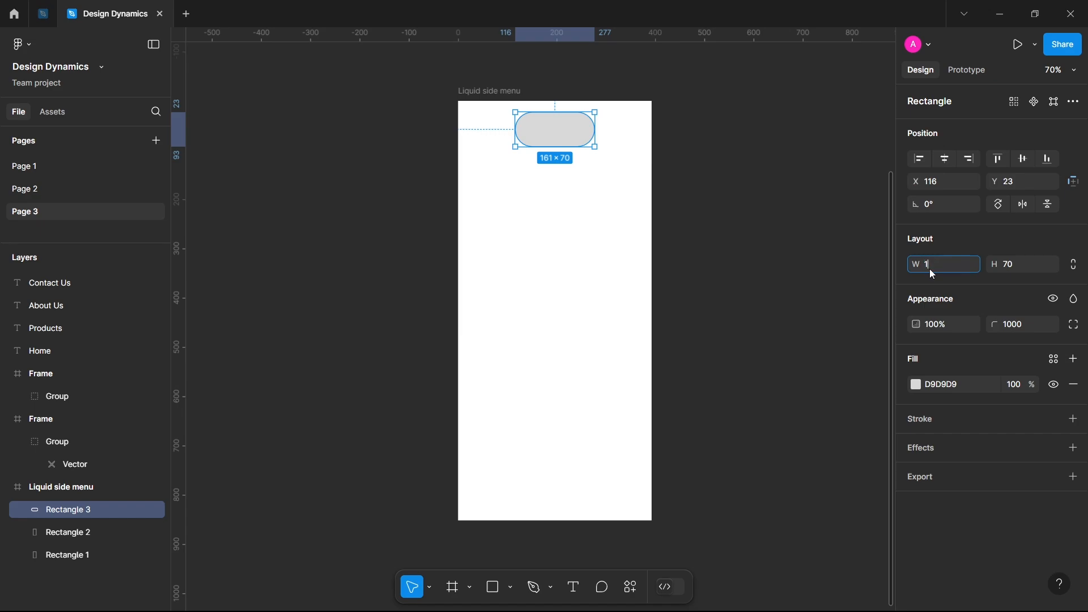
Set the pill's width to 163 and center it horizontally in the frame.
type("3")
key("Return")
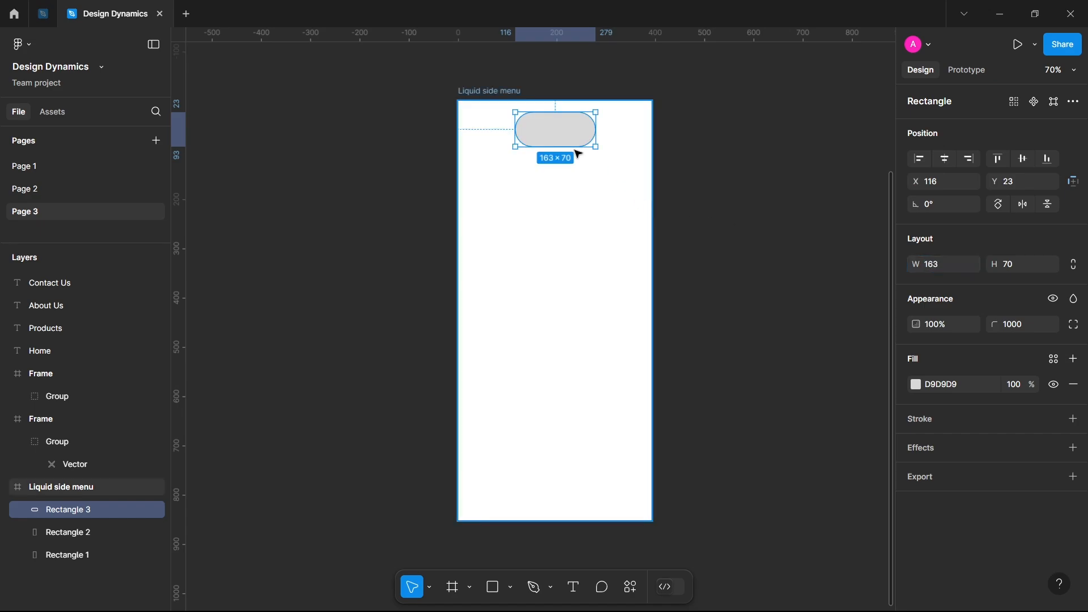
left_click(944, 161)
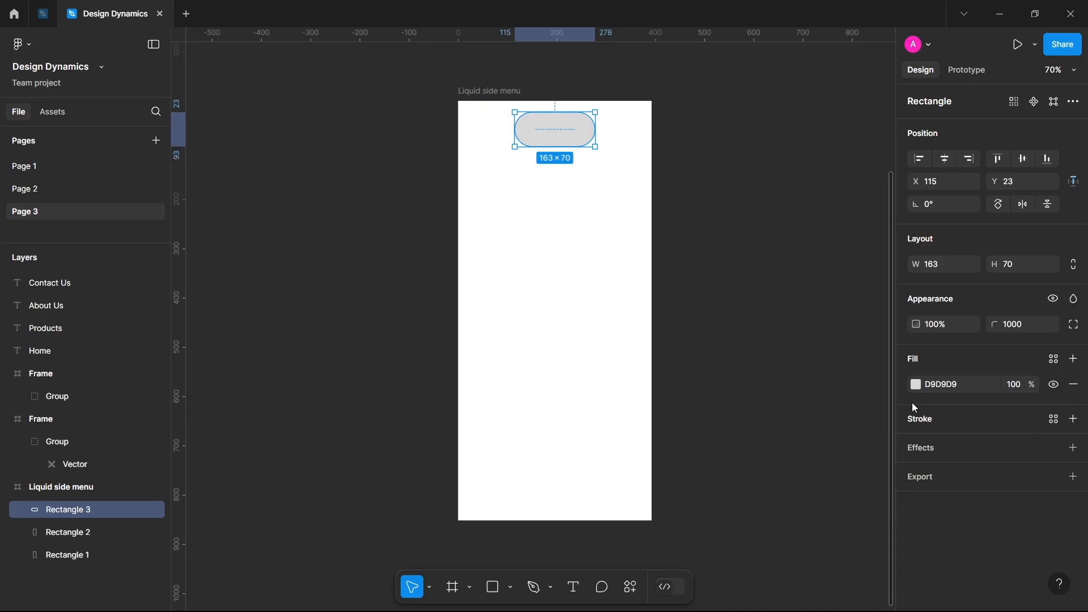
Fill the pill with black (000000) and give it a Layer blur effect of 20.
left_click(913, 385)
left_click_drag(792, 379, 668, 455)
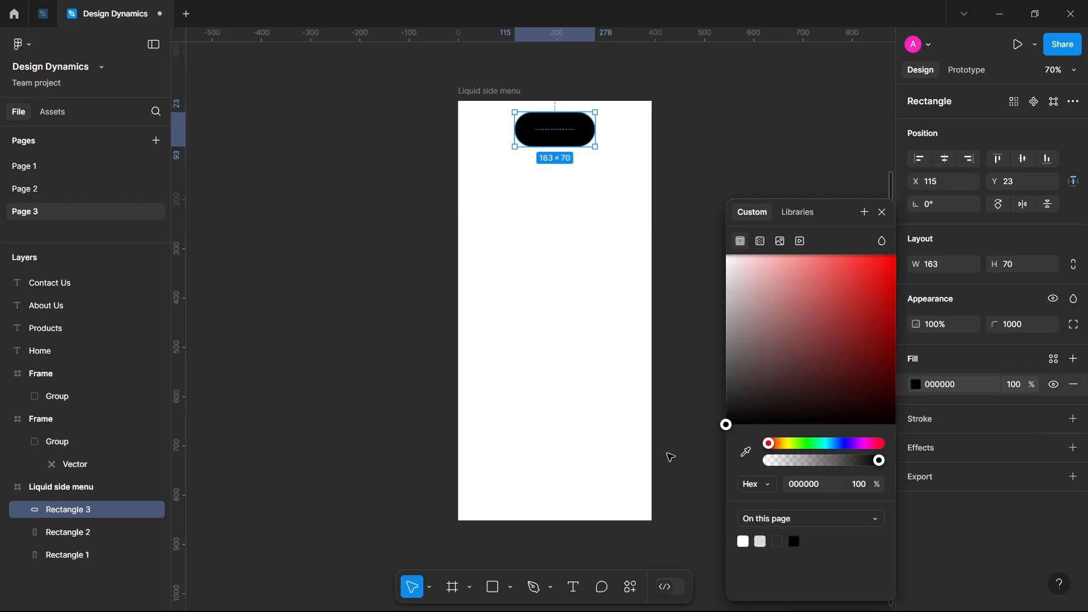
left_click(1073, 447)
left_click(995, 473)
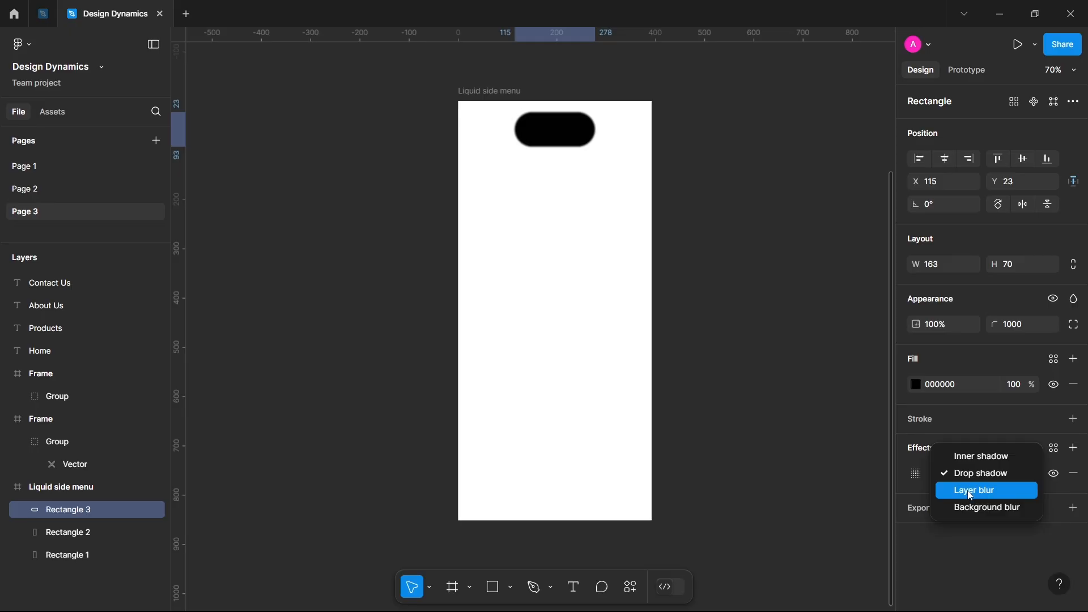
left_click(952, 489)
left_click(913, 474)
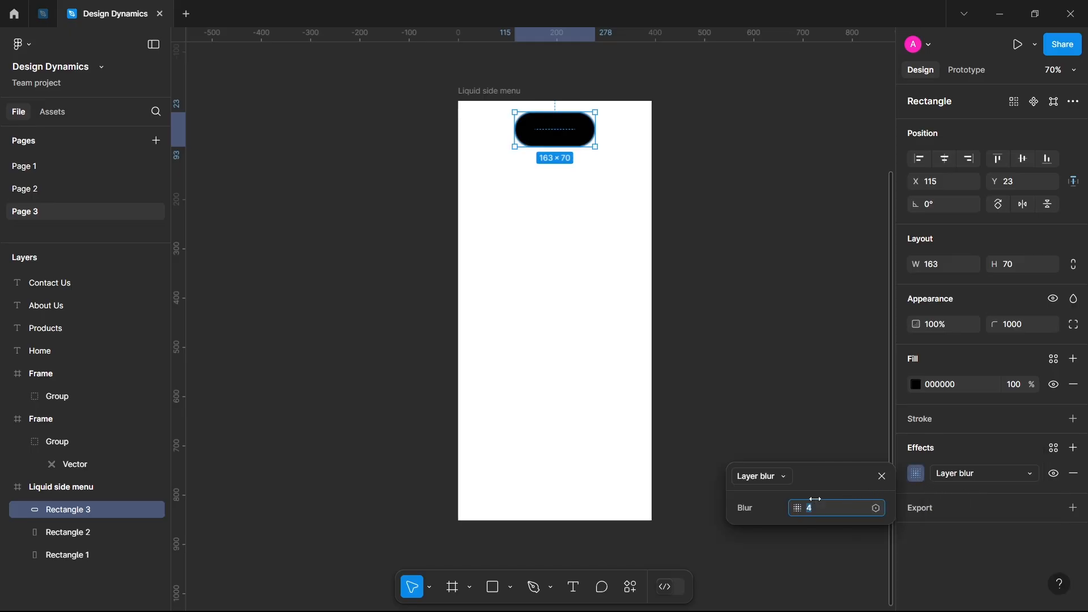
type("20")
key("Return")
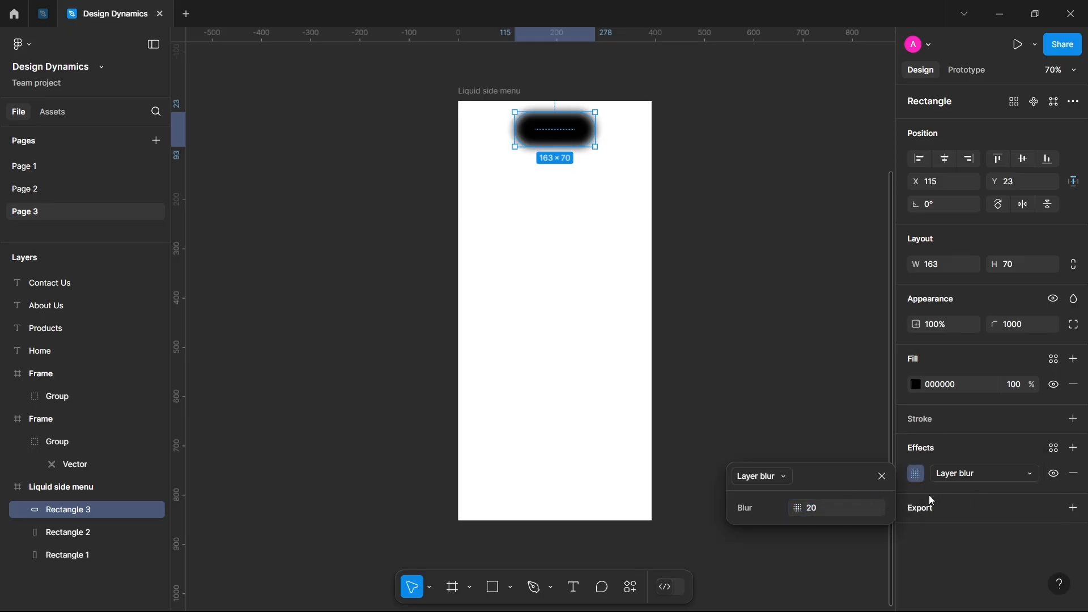
Send the black pill to the back, beneath Rectangle 1 and Rectangle 2.
right_click(580, 141)
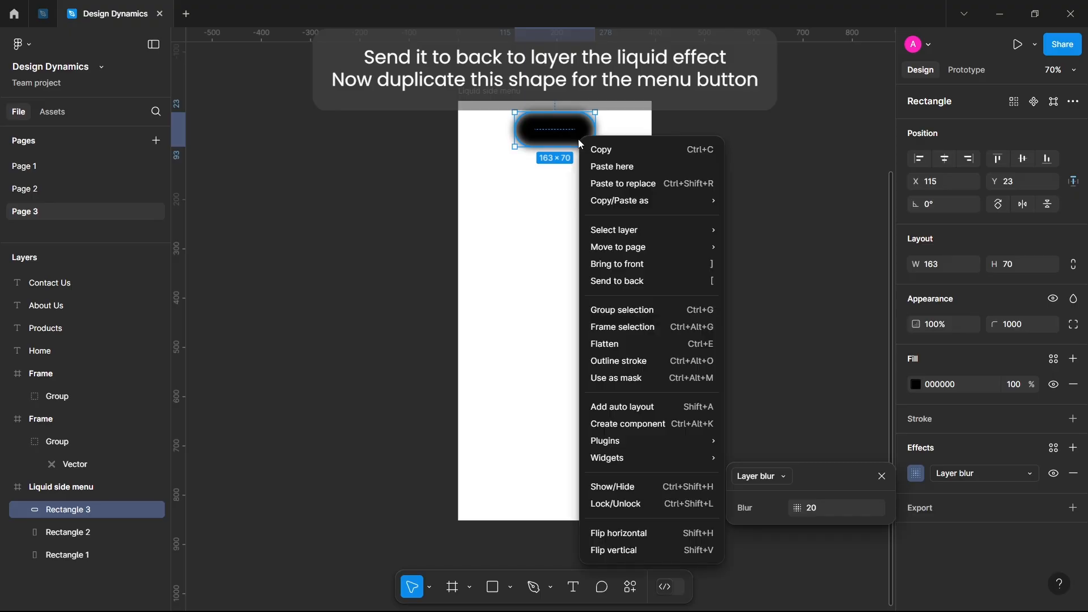
left_click(639, 280)
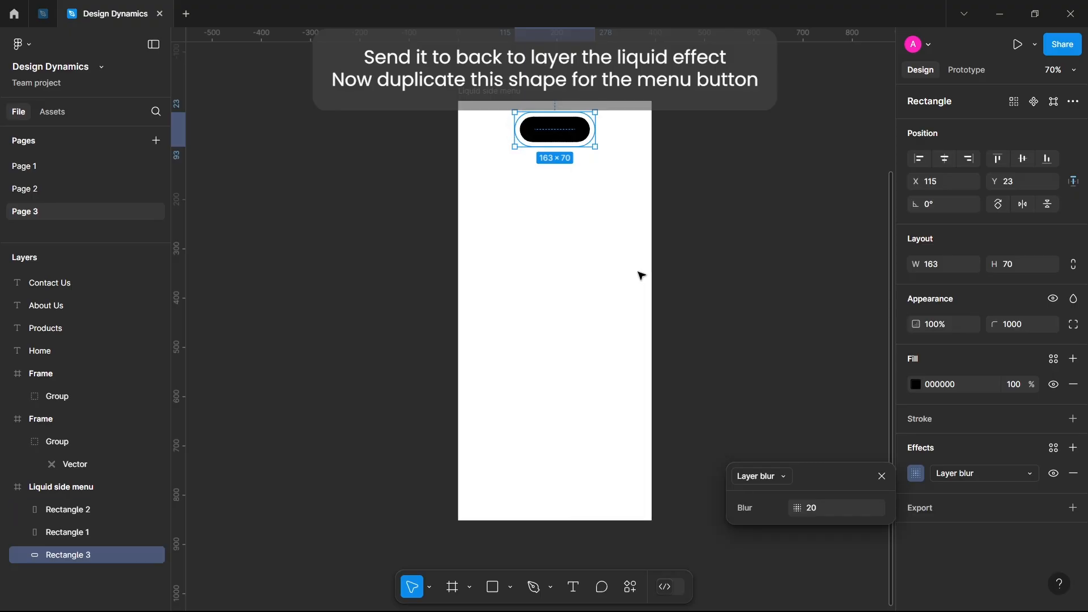
left_click(533, 208)
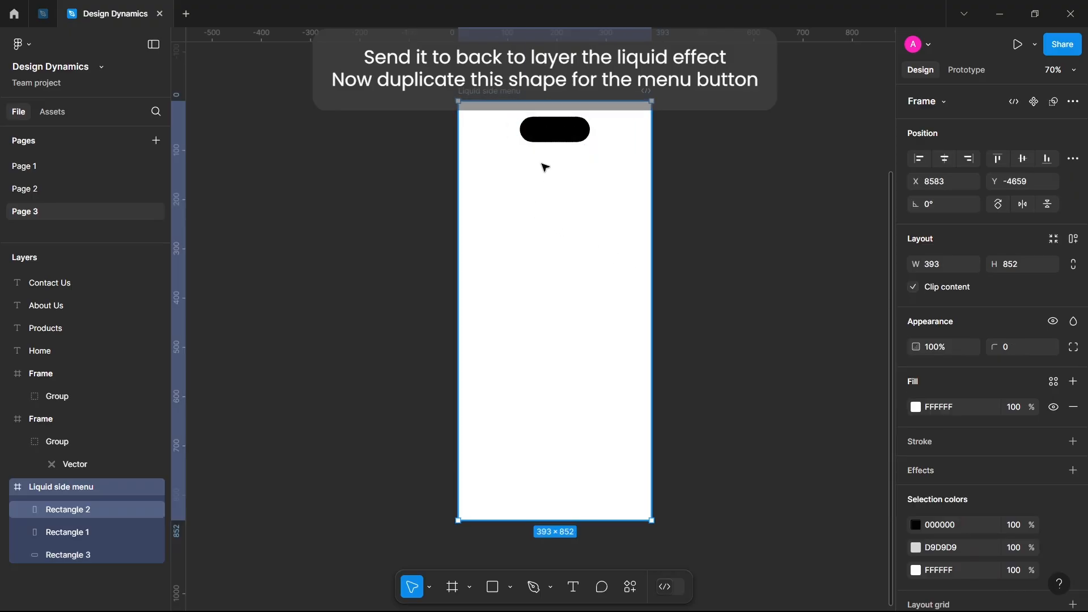
Lock the full-frame layers Rectangle 2 and Rectangle 1.
left_click(554, 135)
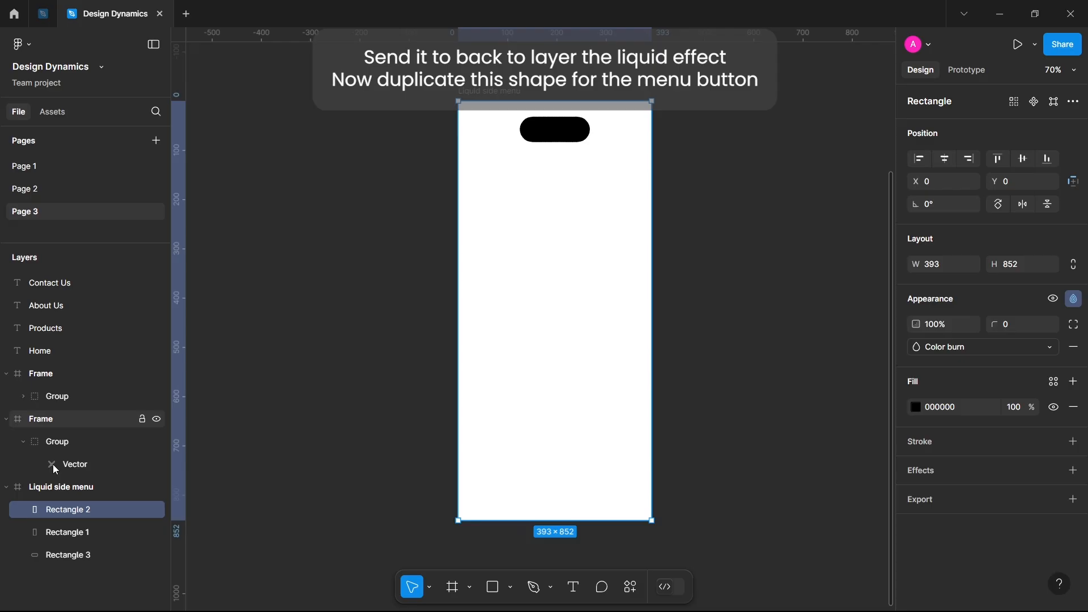
left_click(56, 526)
left_click(142, 509)
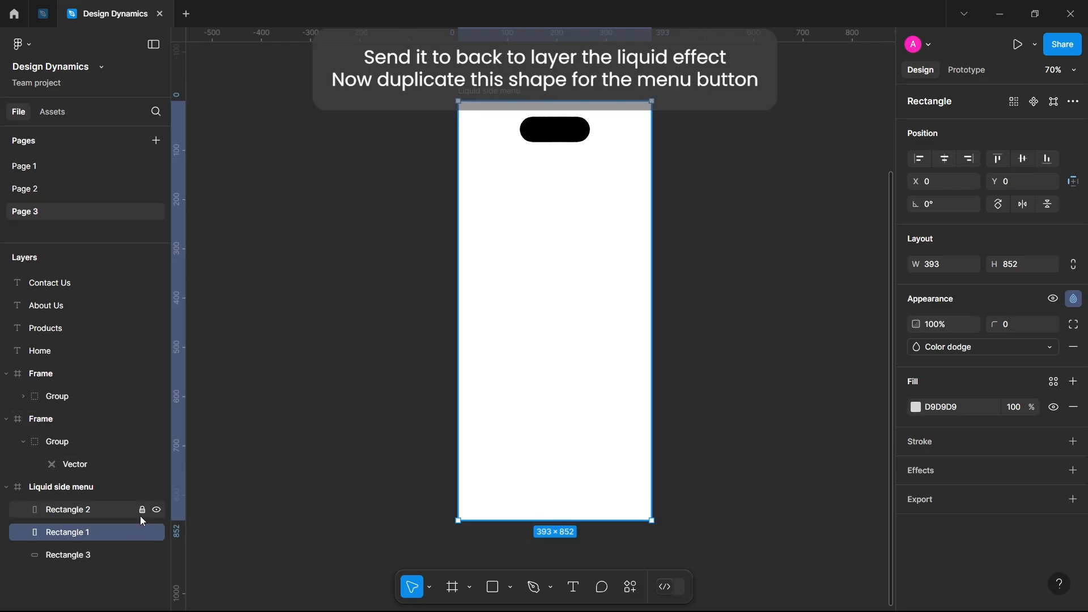
left_click(142, 532)
Move the pill up to Y 14 and turn a duplicate of it into a 70 × 70 circle below it near the frame's left edge, at X 23, Y 87.
left_click(540, 136)
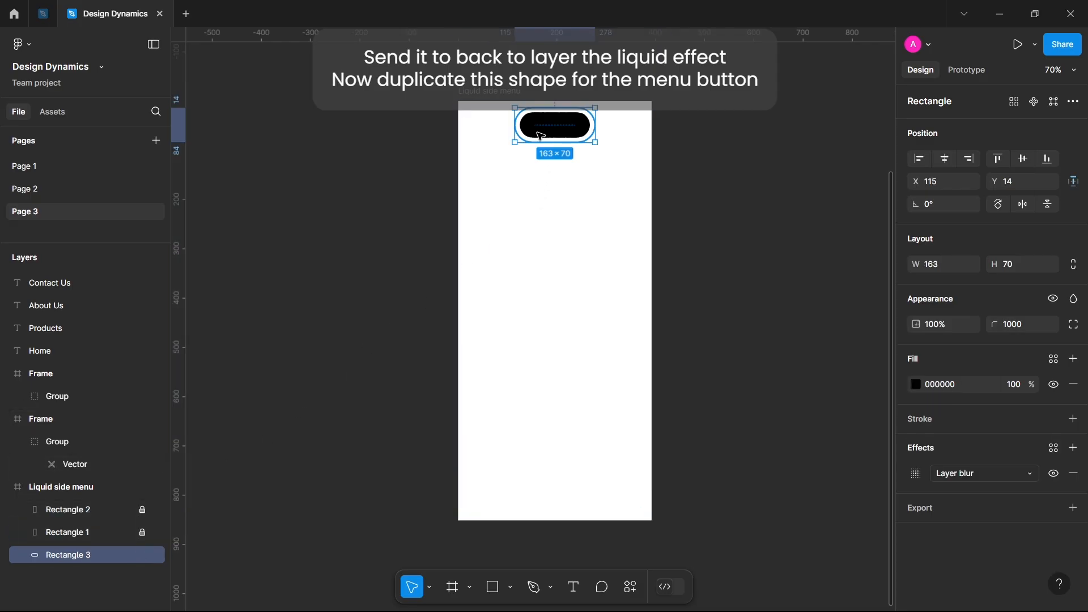
key("ctrl+d")
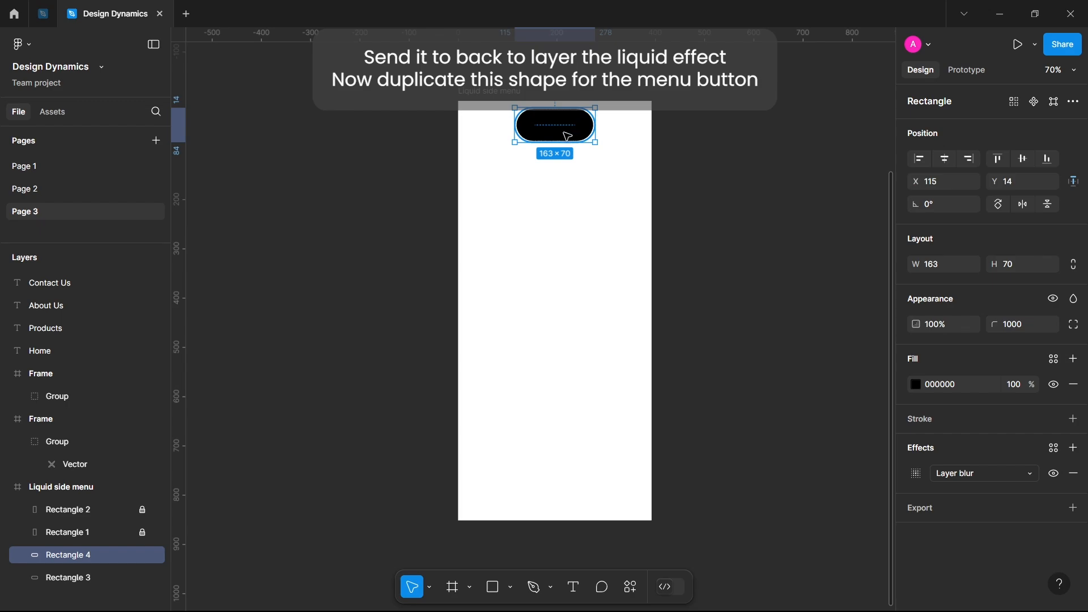
left_click_drag(567, 136, 505, 182)
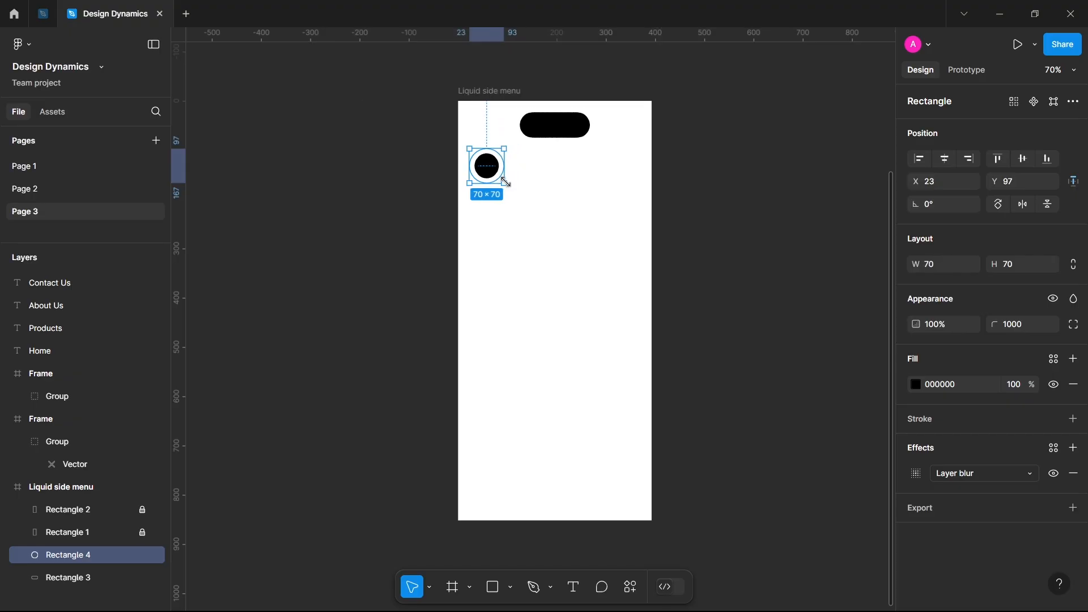
left_click(538, 177)
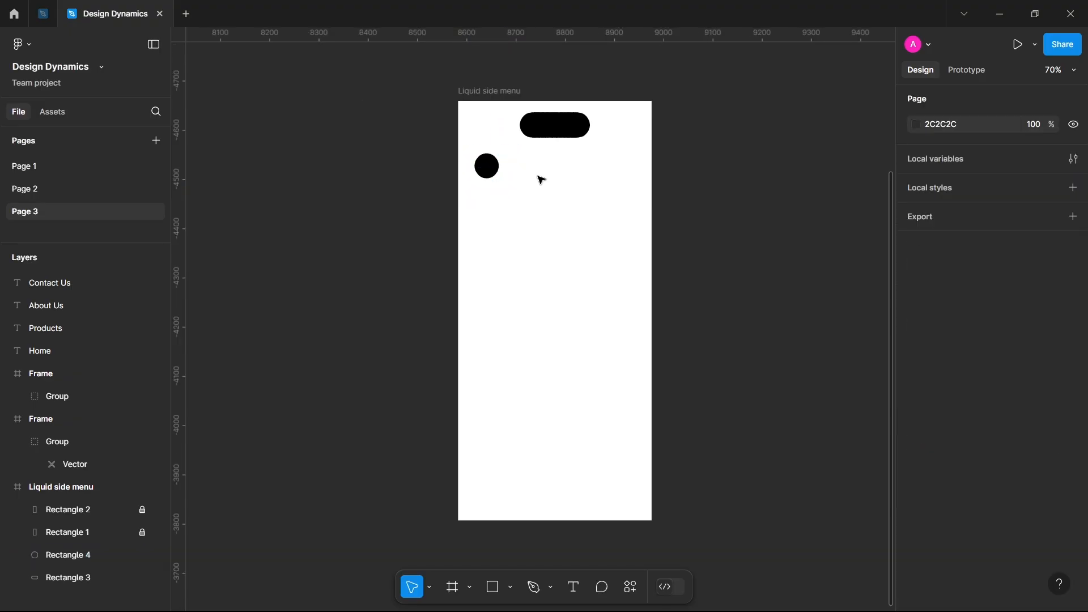
left_click(489, 169)
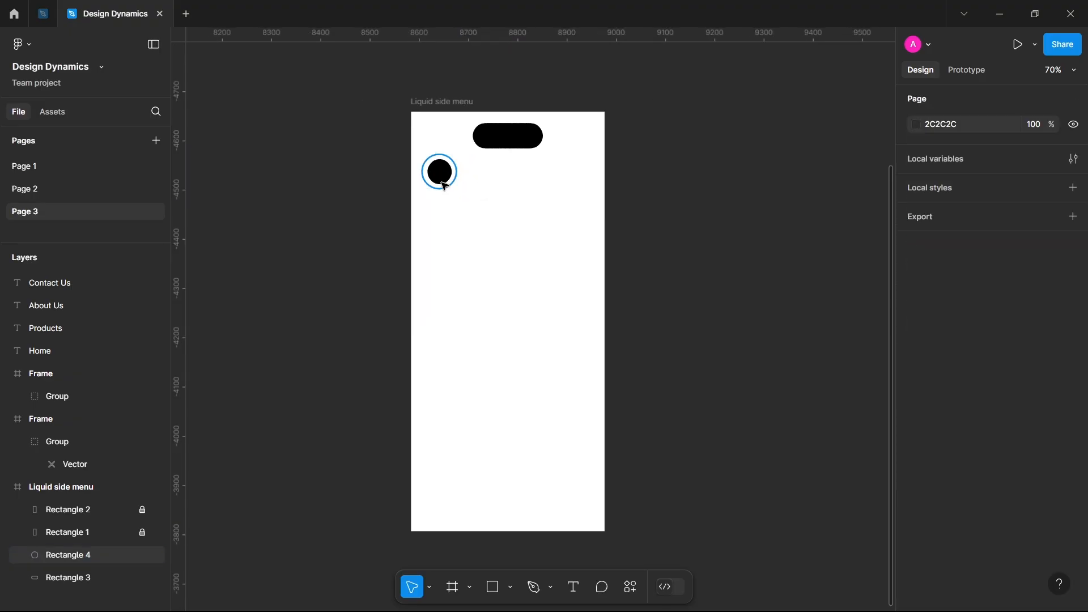
left_click(442, 179)
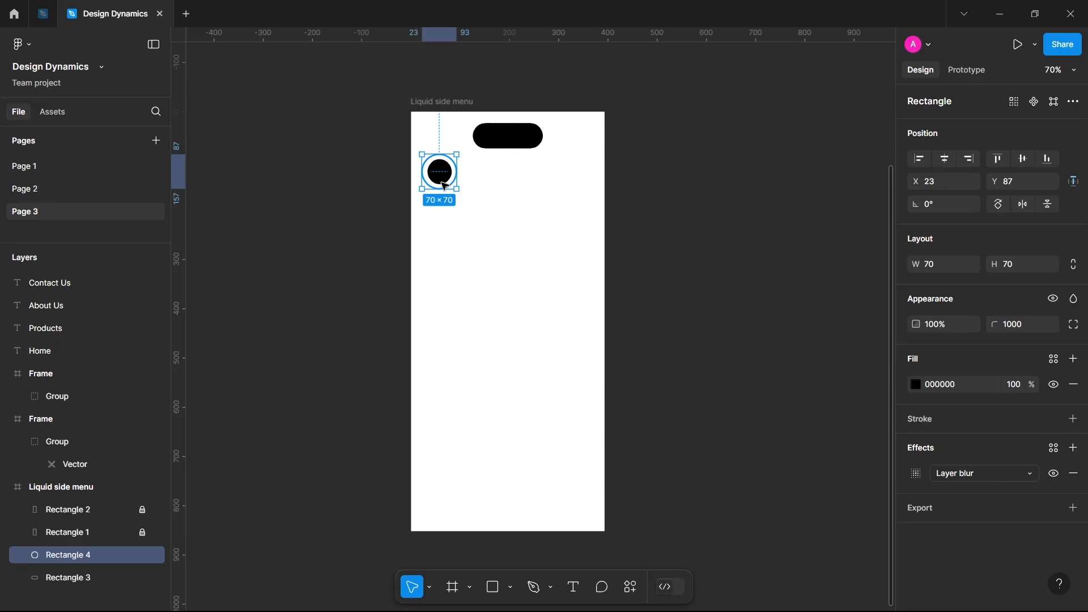
Duplicate the small circle, enlarge the copy to 226 × 226 and place it across the frame's right edge at about X 336, Y 355.
key("alt")
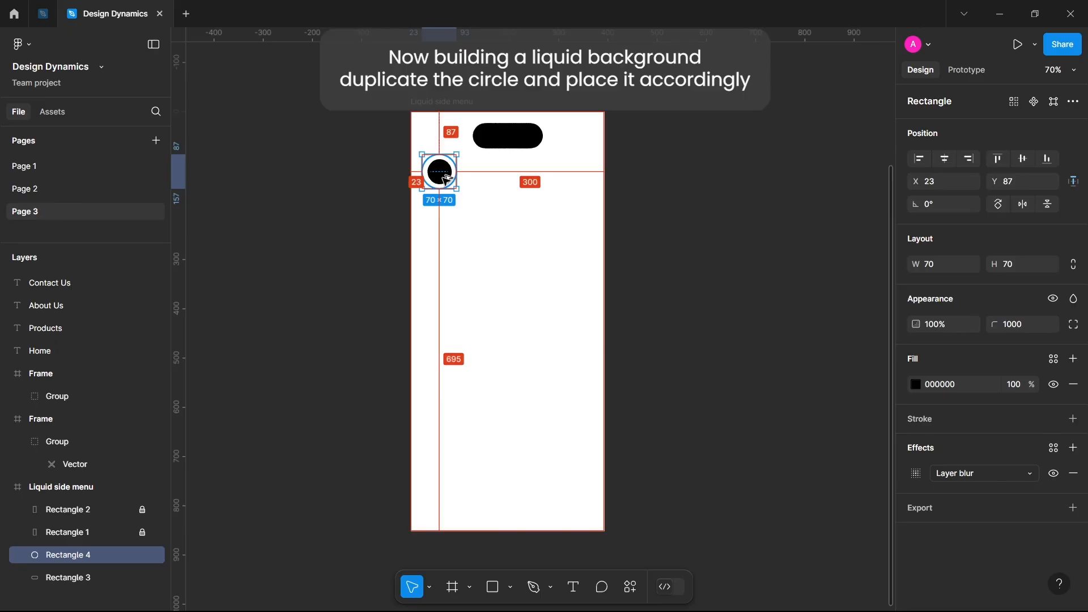
left_click_drag(447, 179, 672, 244)
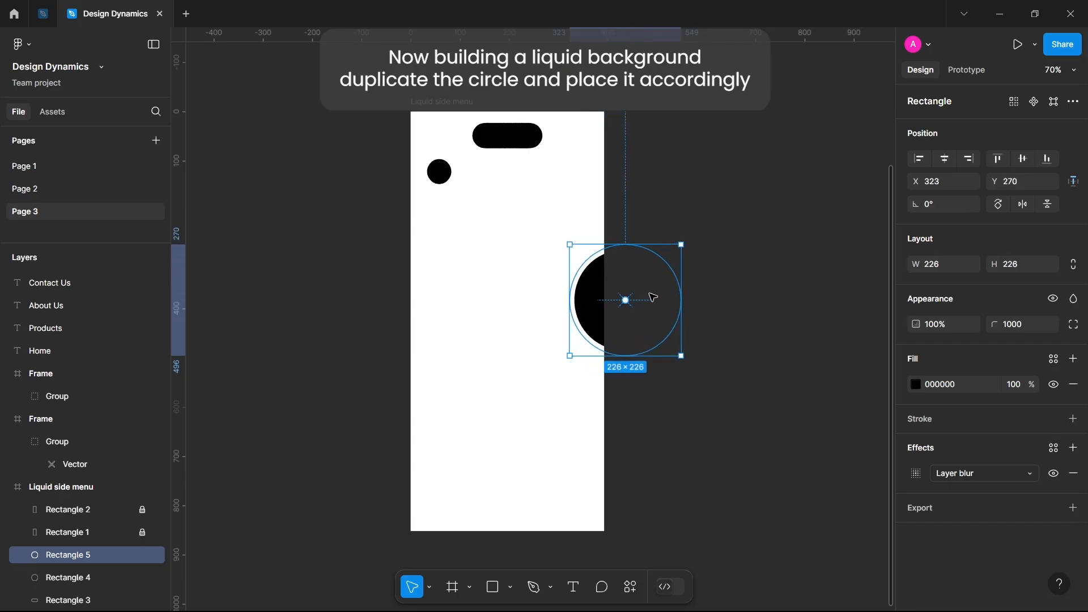
left_click_drag(644, 322, 646, 336)
Duplicate the large circle onto the frame's upper-right corner at about X 311, Y -64 and its lower-left corner at about X -90, Y 710.
left_click_drag(583, 303, 591, 345)
left_click_drag(590, 345, 443, 505)
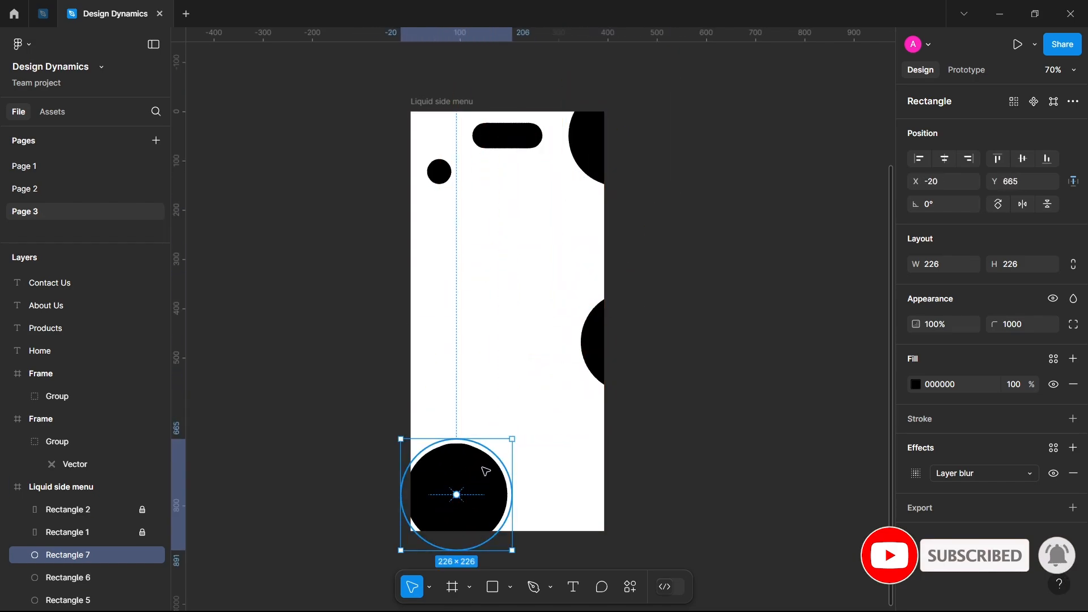
left_click_drag(486, 471, 454, 490)
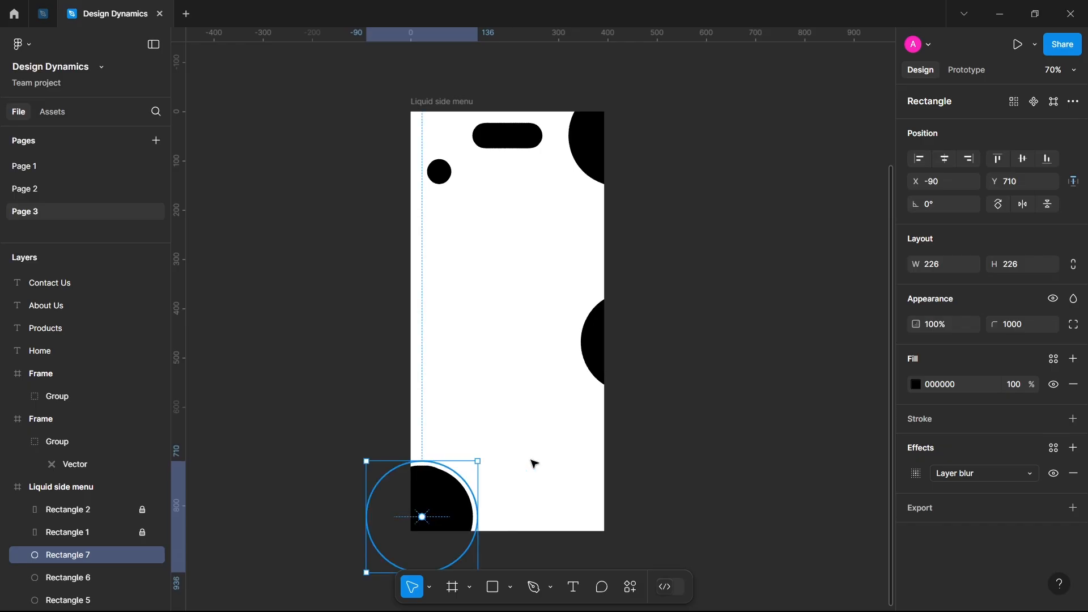
left_click(348, 277)
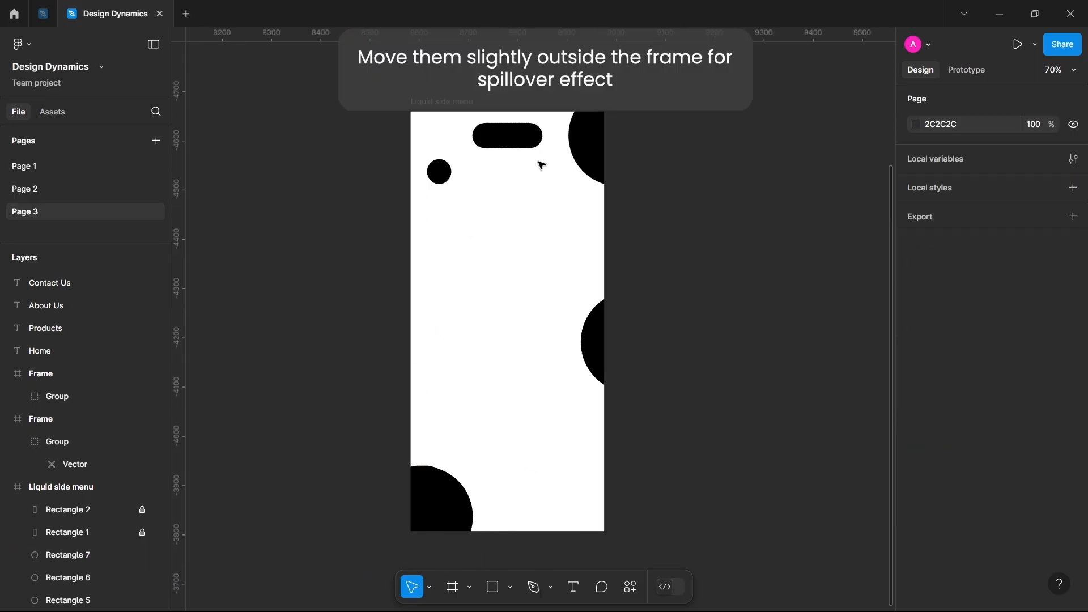
Move the upper-right large circle horizontally out past the frame's right edge to about X 401.
left_click(589, 151)
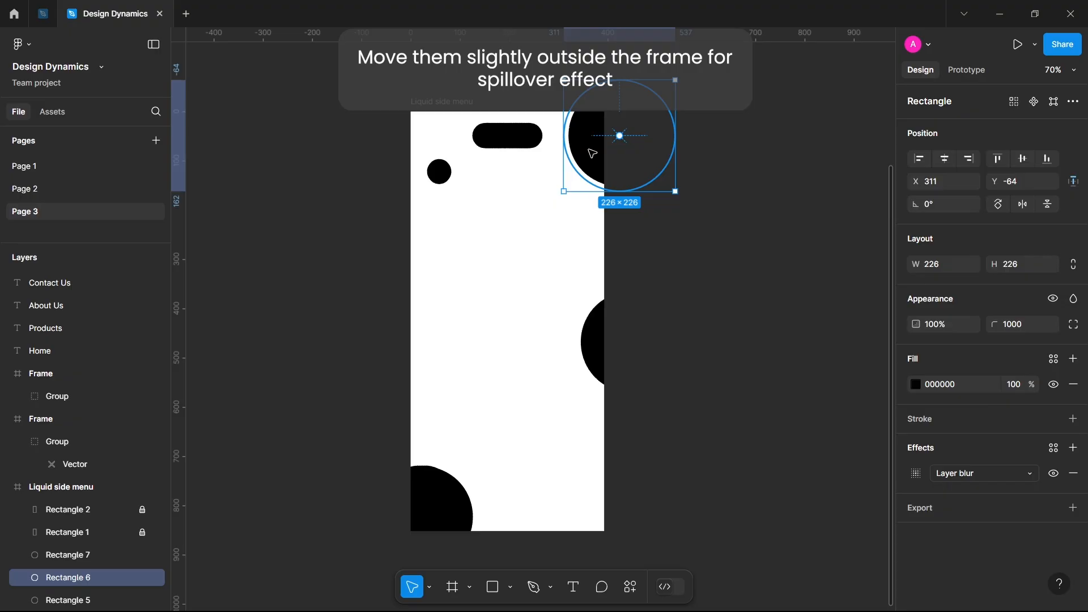
key("shift+Right")
key("shift+Right")
key("shift+Right")
key("shift+Right")
key("shift+Right")
key("shift+Right")
key("shift+Right")
key("shift+Right")
key("shift+Right")
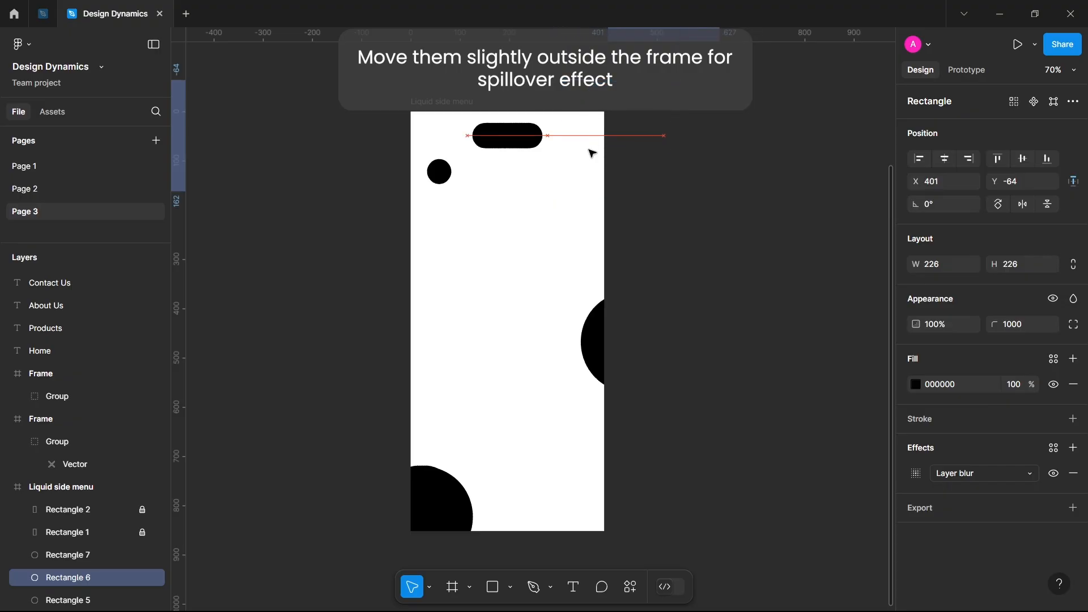
Move the middle large circle horizontally out past the frame's right edge to X 396.
left_click(595, 333)
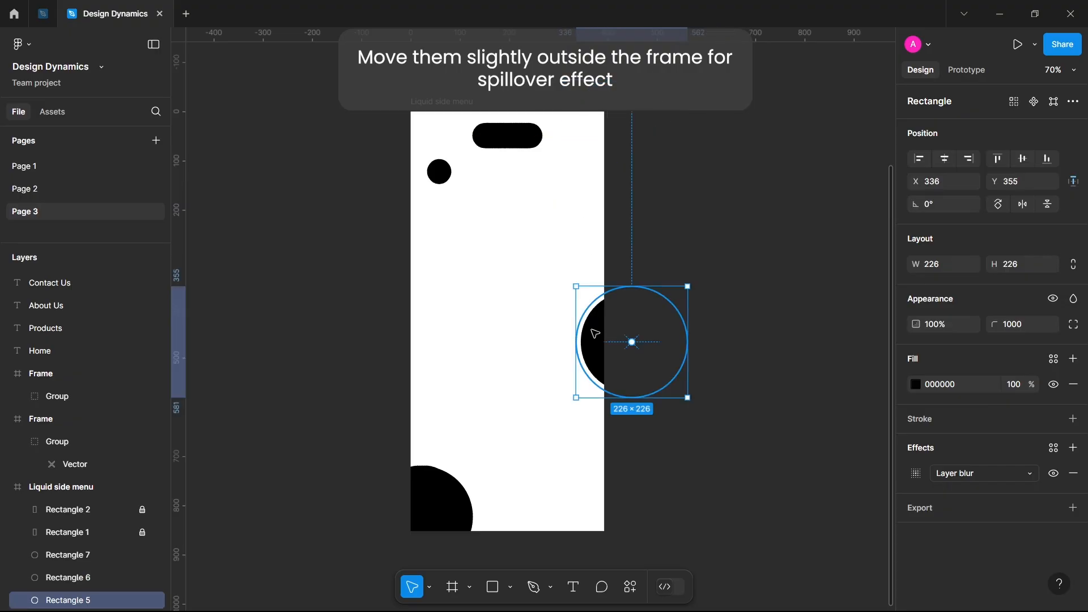
key("shift+Right")
key("shift+Right")
key("shift+Right")
key("shift+Right")
key("shift+Right")
key("shift+Right")
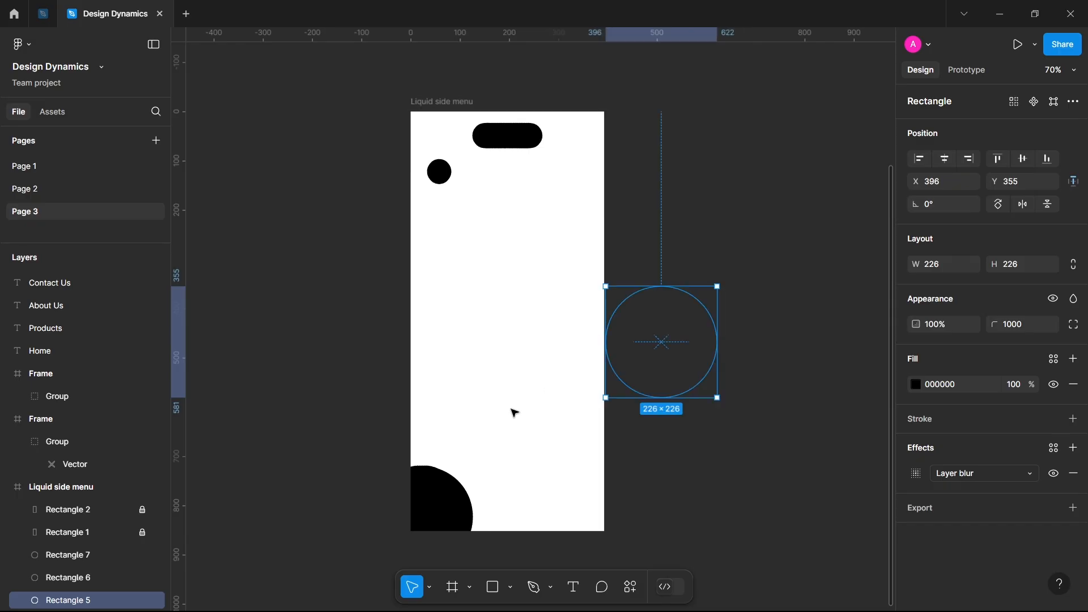
Move the lower-left large circle diagonally out past the frame's corner to X -200, Y 830.
left_click(426, 503)
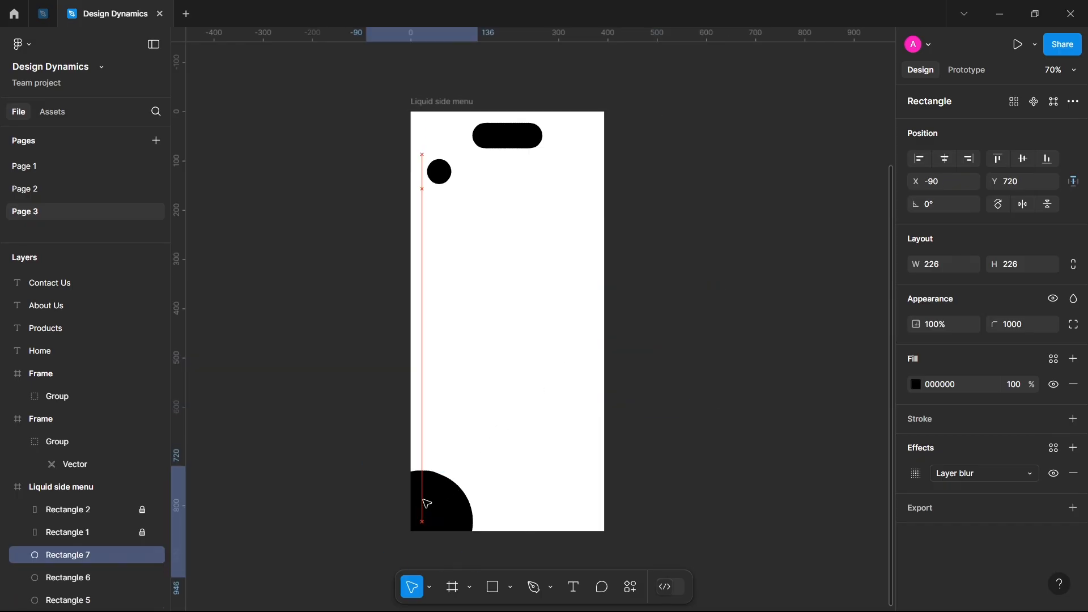
key("shift+Down")
key("shift+Down")
key("shift+Down")
key("shift+Down")
key("shift+Down")
key("shift+Left")
key("shift+Left")
key("shift+Left")
key("shift+Left")
key("shift+Down")
key("shift+Down")
key("shift+Down")
key("shift+Down")
key("shift+Down")
key("shift+Down")
key("shift+Down")
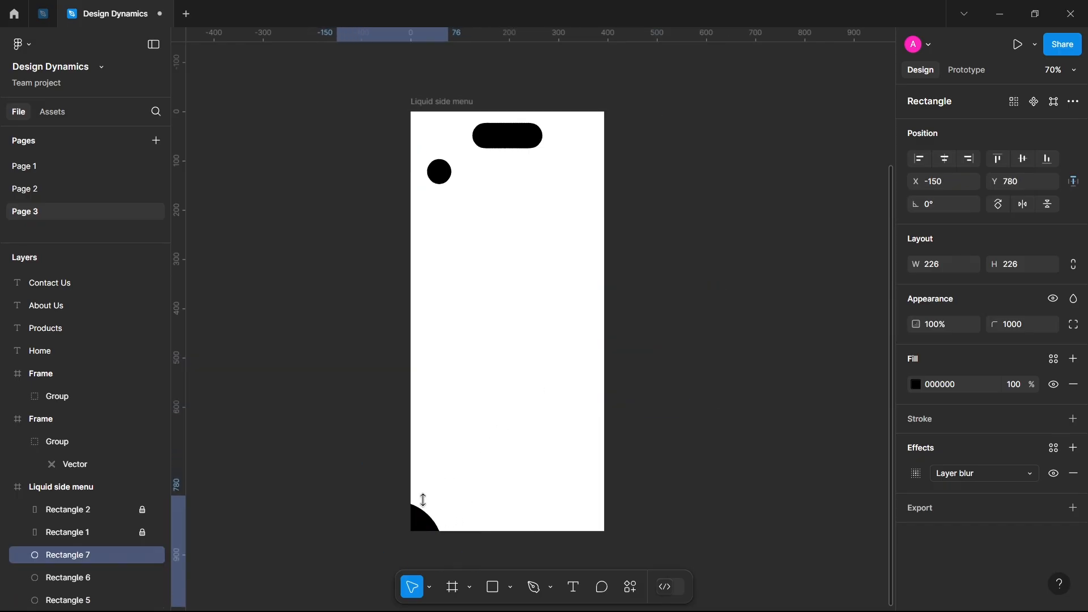
key("shift+Left")
key("shift+Left")
key("shift+Left")
key("shift+Left")
key("shift+Left")
key("shift+Left")
key("shift+Left")
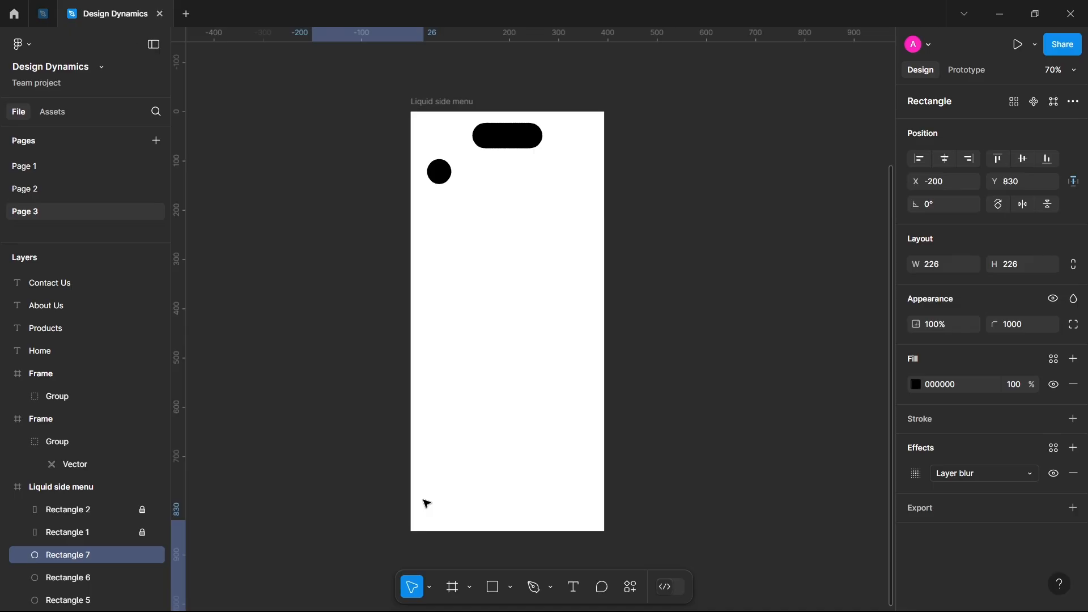
Copy the 36 × 36 menu icon from above the frame and paste it into the Liquid side menu frame beside the small circle.
left_click(438, 181)
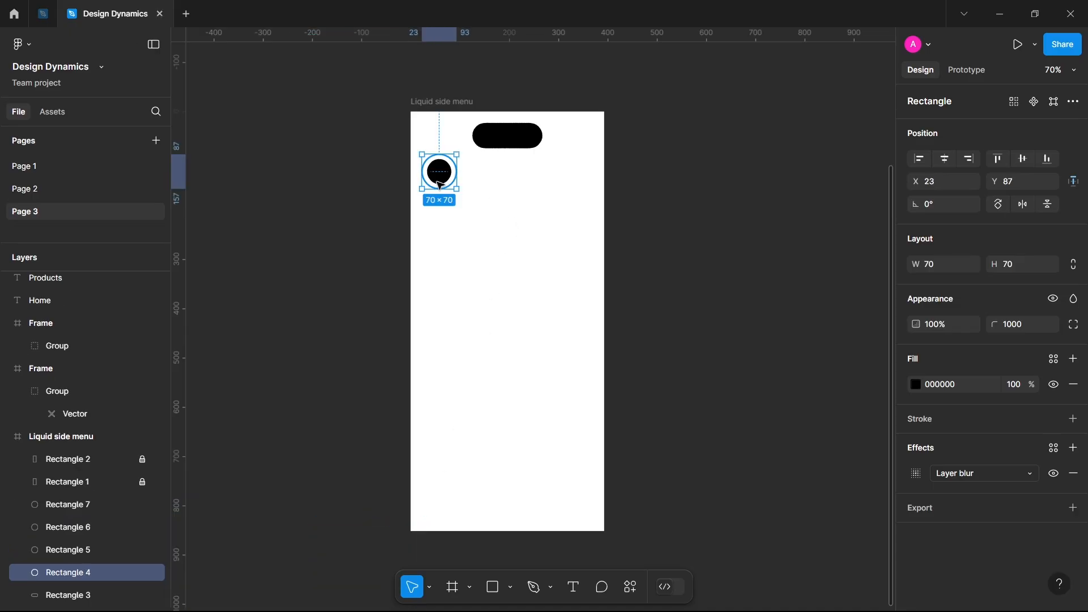
scroll(407, 170, "down", 2, "ctrl")
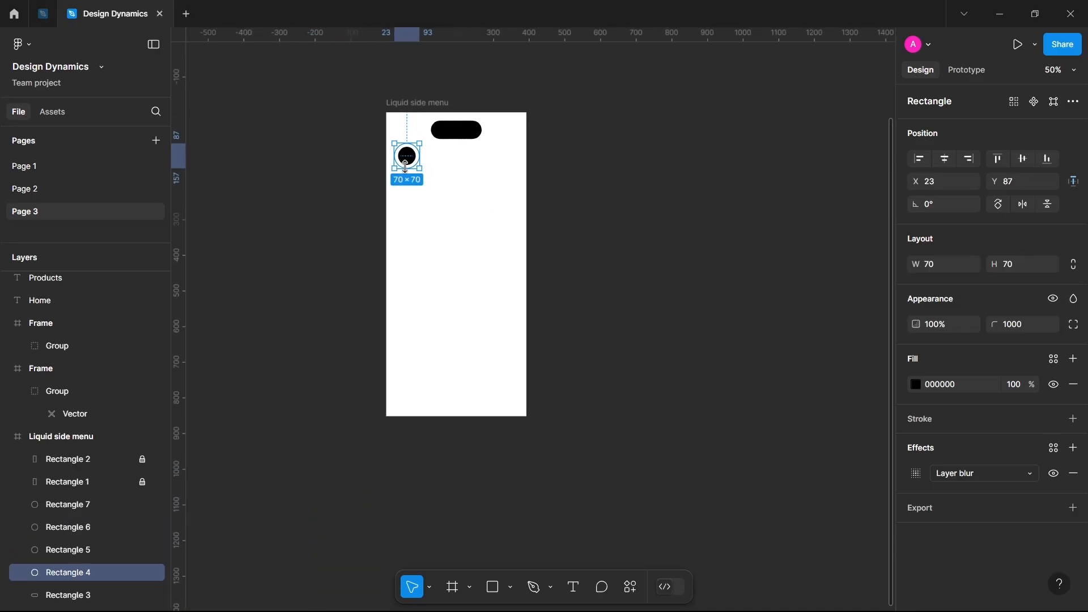
left_click(355, 107)
scroll(355, 108, "up", 5)
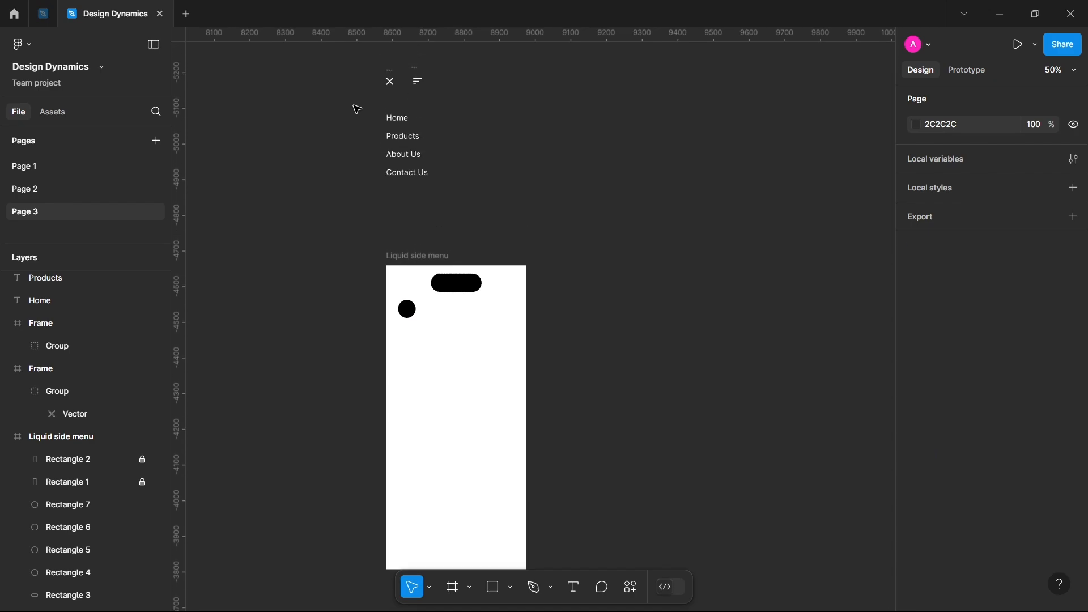
left_click(417, 110)
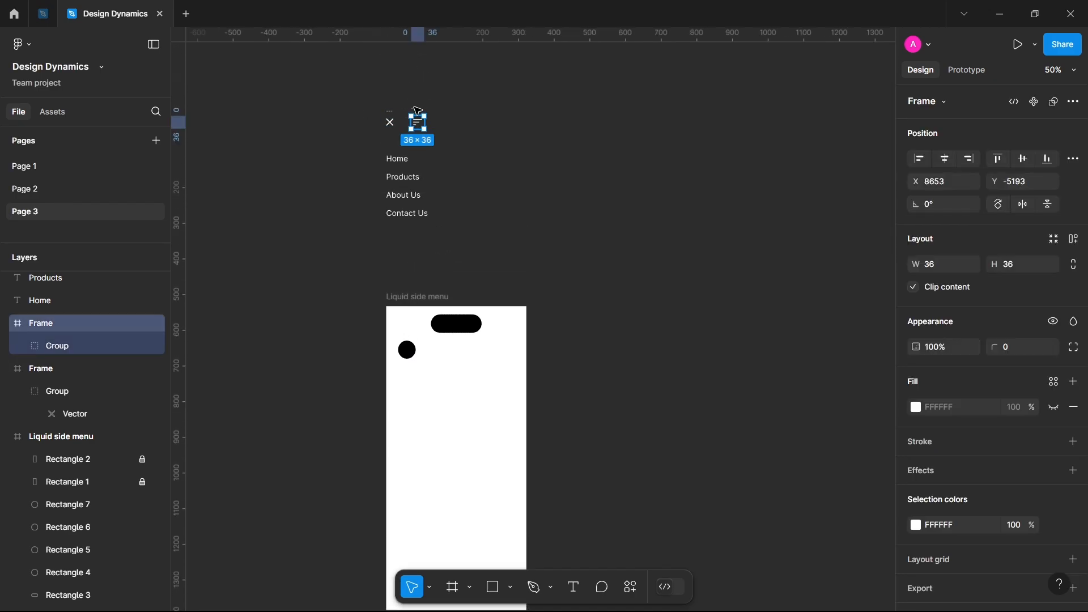
scroll(396, 339, "up", 5, "ctrl")
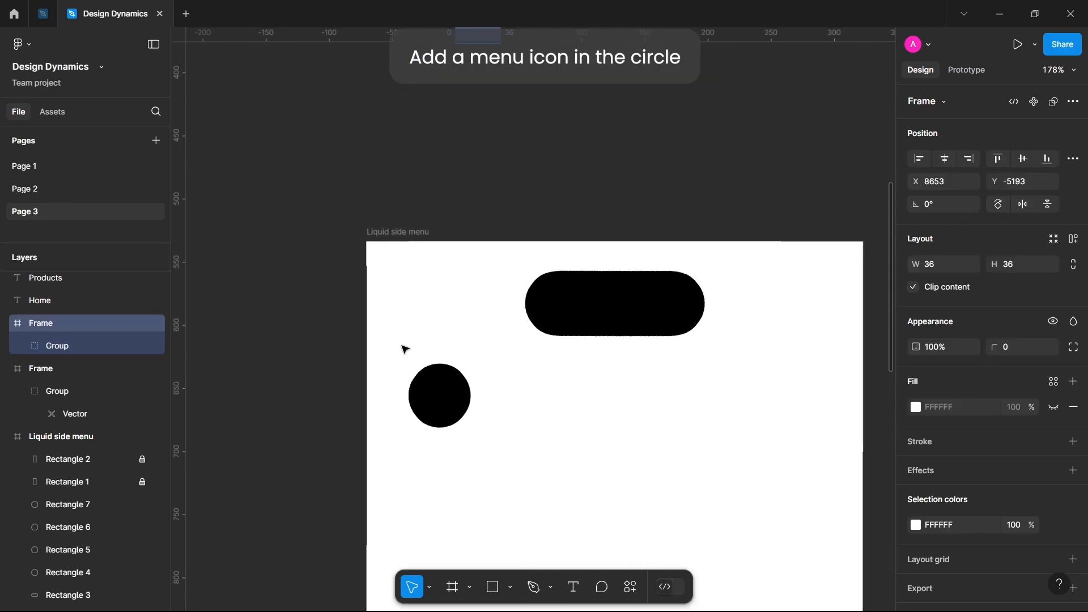
left_click(456, 407)
key("ctrl+v")
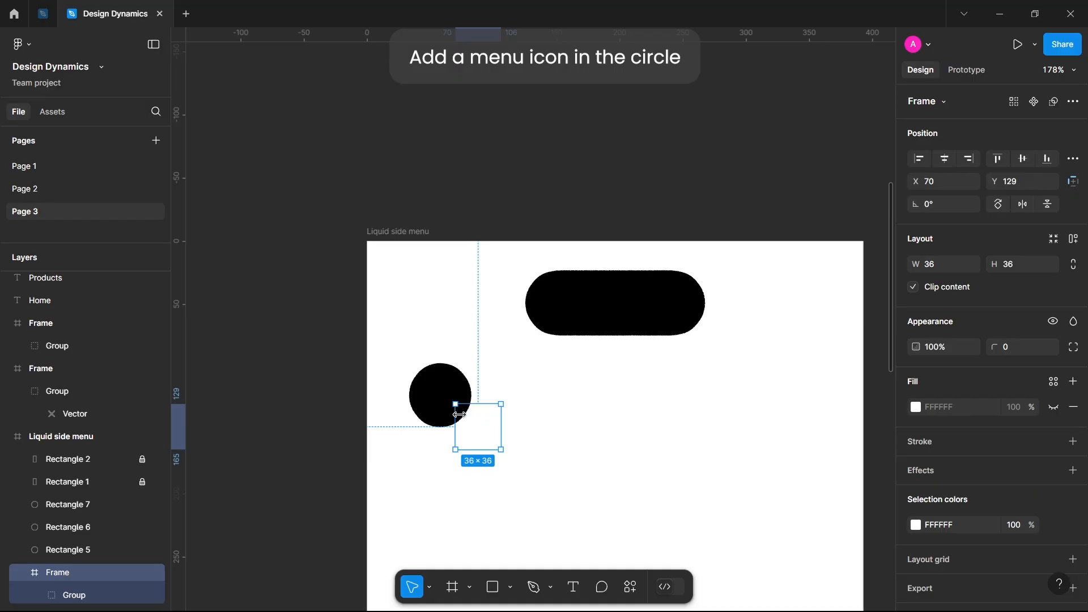
Centre the pasted menu icon on the small black circle at X 42, Y 104.
key("shift+Left")
key("shift+Up")
key("shift+Left")
key("shift+Left")
key("shift+Up")
key("shift+Up")
key("Down")
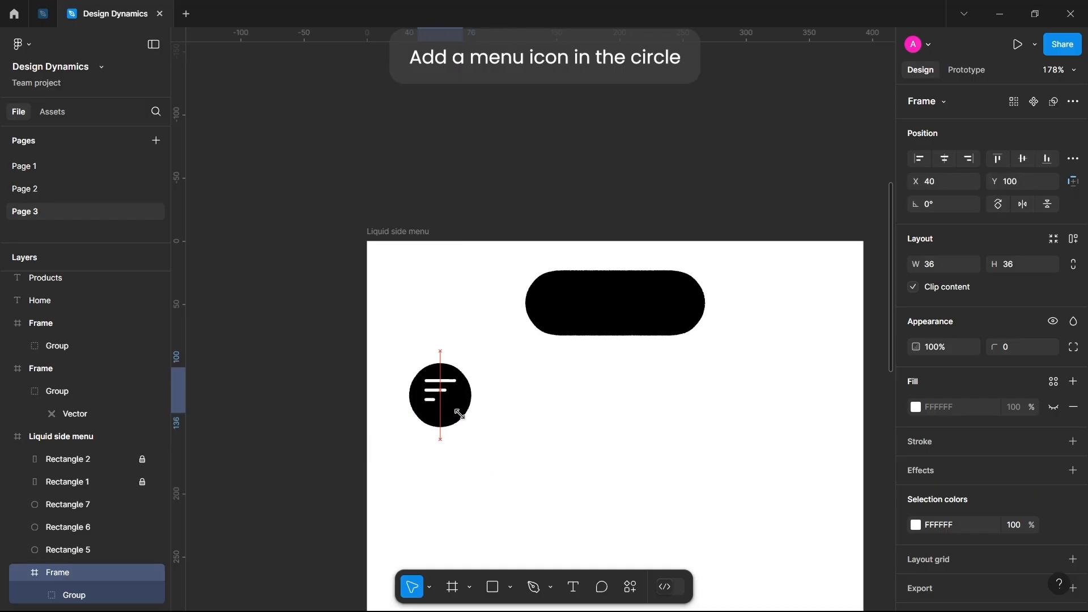
key("Down")
key("Right")
key("Right")
key("Down")
key("Down")
key("Down")
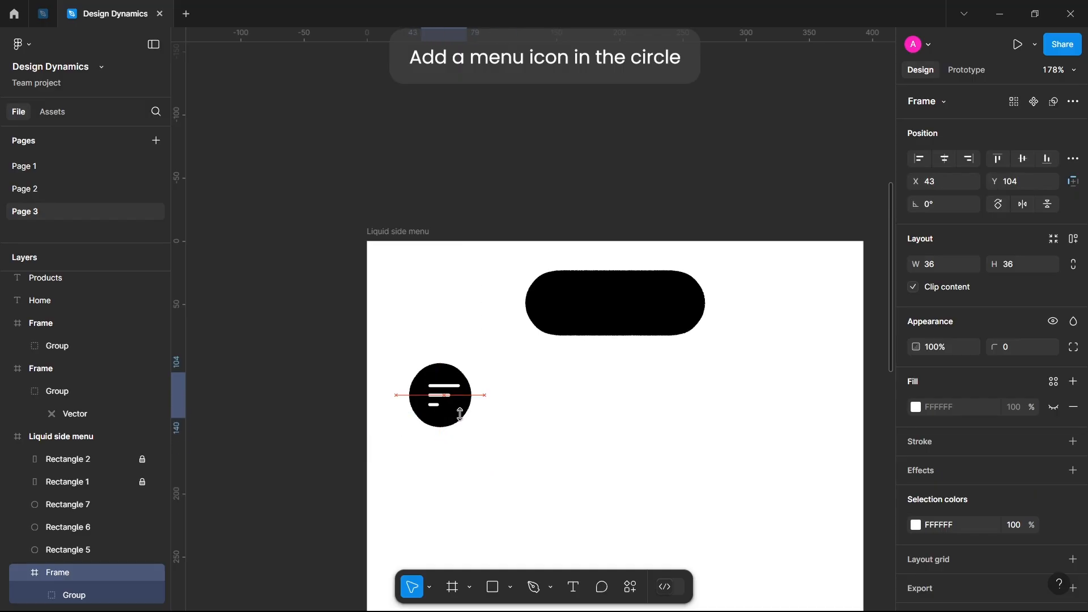
key("Right")
key("Escape")
Move the Home, Products, About Us and Contact Us labels into the frame at X 138 and set their fill to black 000000.
scroll(558, 428, "down", 5)
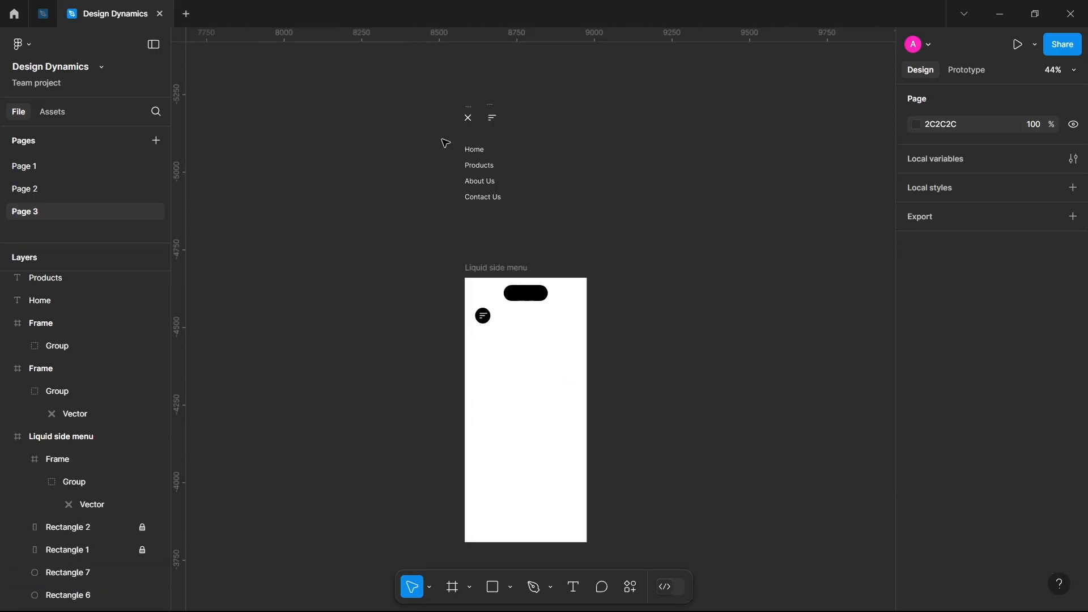
left_click_drag(446, 143, 539, 224)
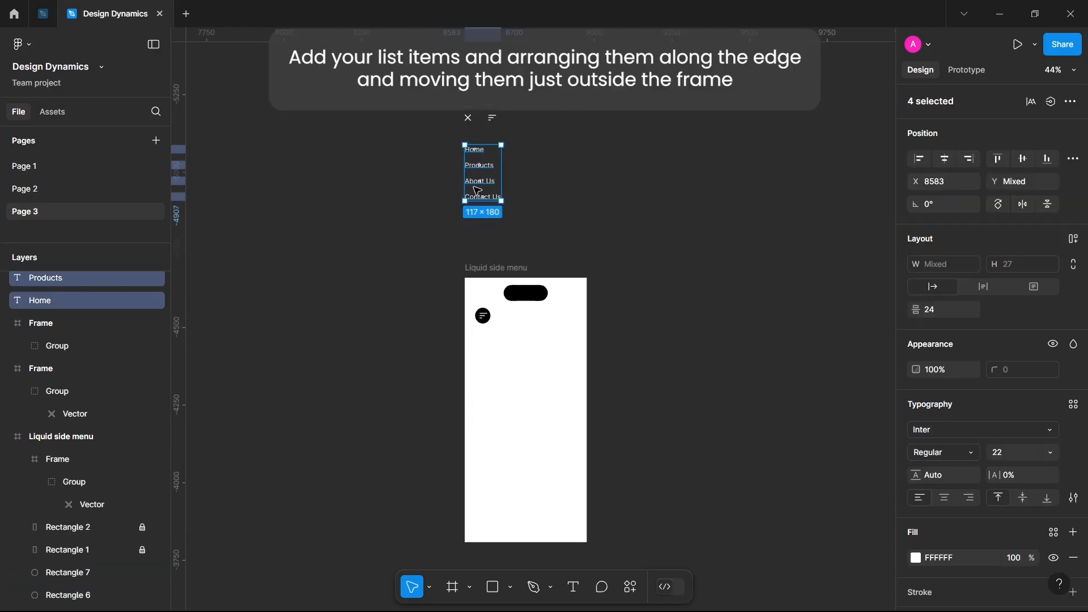
left_click_drag(477, 191, 518, 422)
scroll(986, 453, "down", 2)
left_click(916, 469)
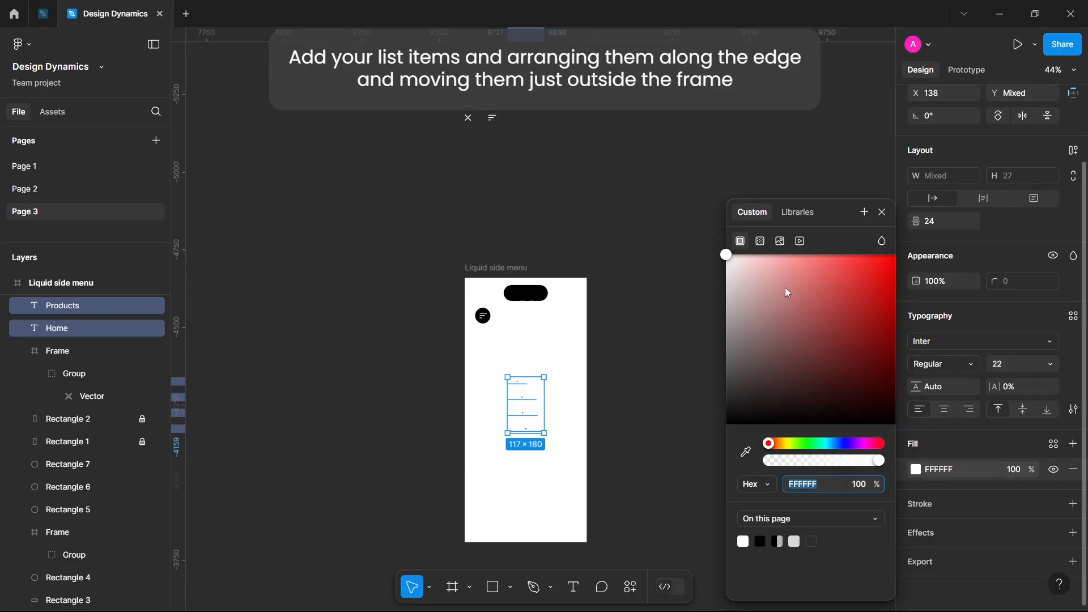
left_click_drag(787, 291, 676, 467)
Shift the Products label horizontally towards the frame's left edge to X 88.
scroll(526, 428, "up", 3)
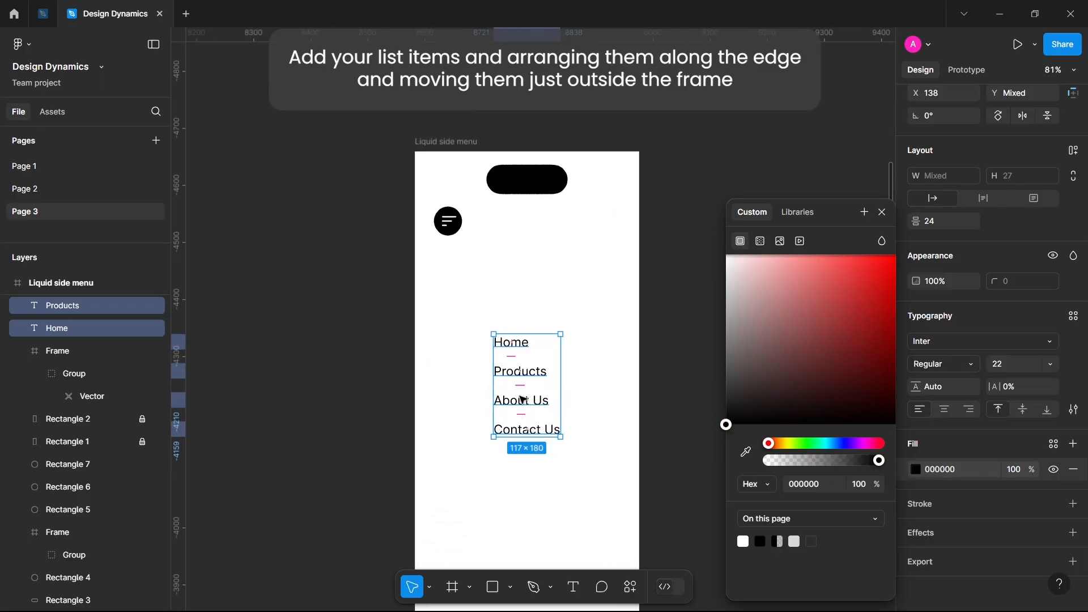
left_click(503, 378)
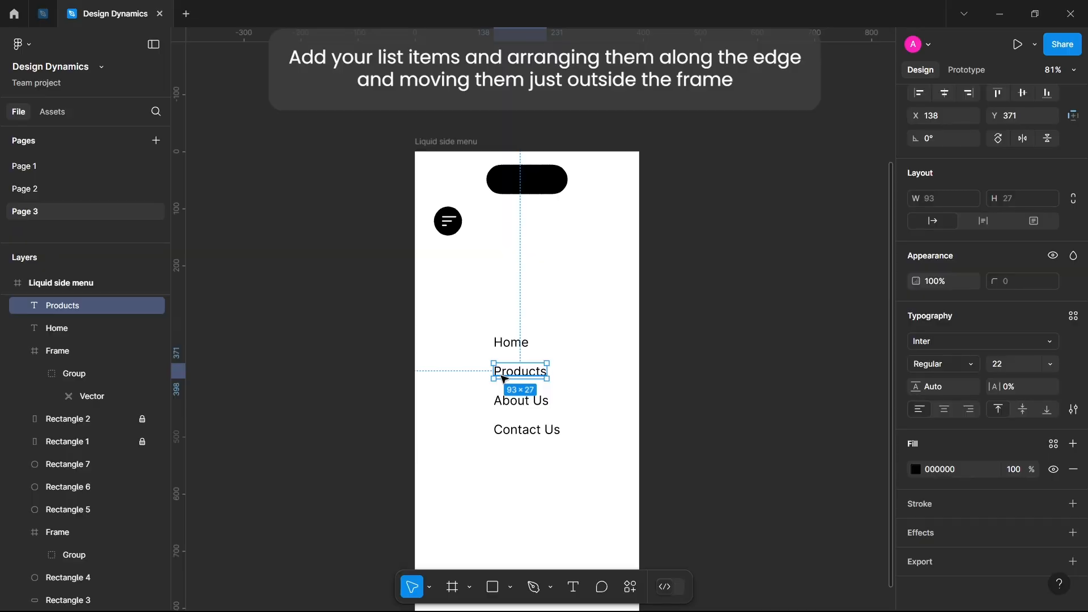
key("shift+Left")
key("shift+Left")
key("shift+Left")
key("shift+Left")
key("shift+Left")
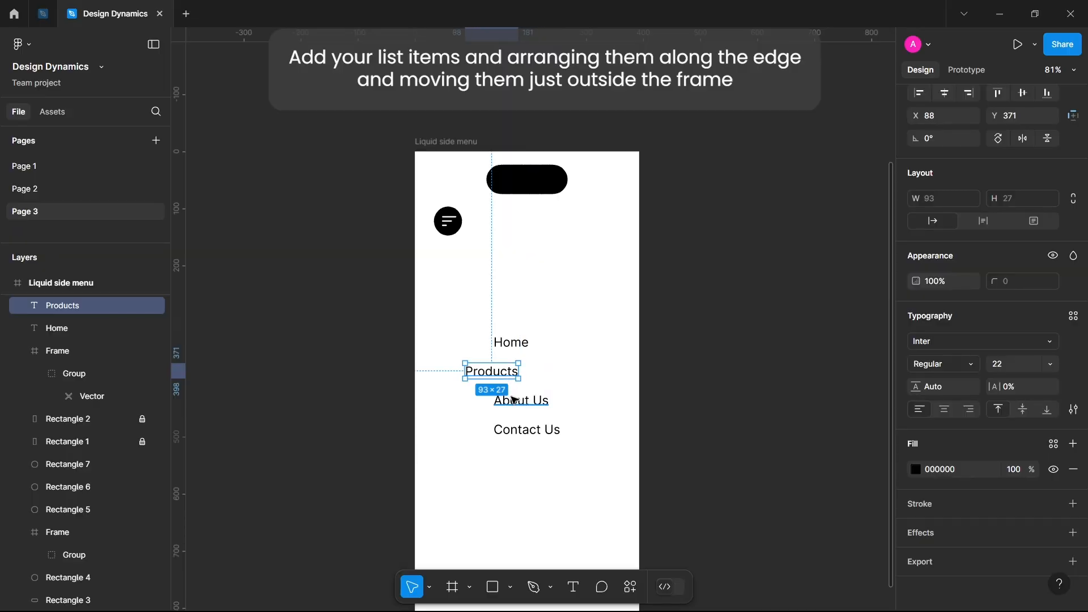
Shift the About Us label horizontally towards the frame's left edge to X 48.
left_click(516, 405)
key("shift+Left")
key("shift+Left")
key("shift+Left")
key("shift+Left")
key("shift+Left")
key("shift+Left")
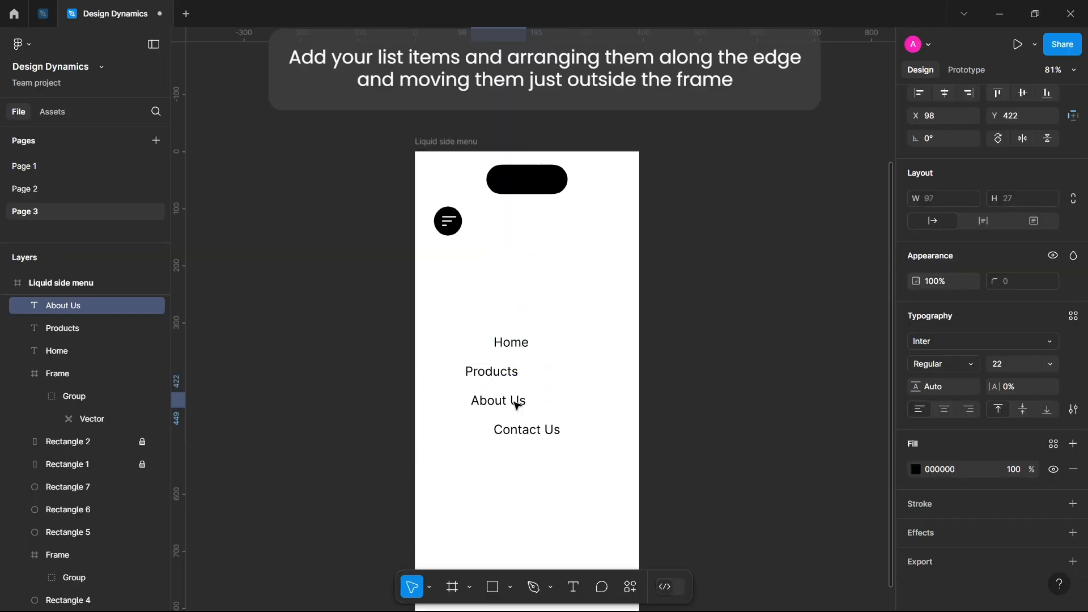
key("shift+Left")
key("shift+Left")
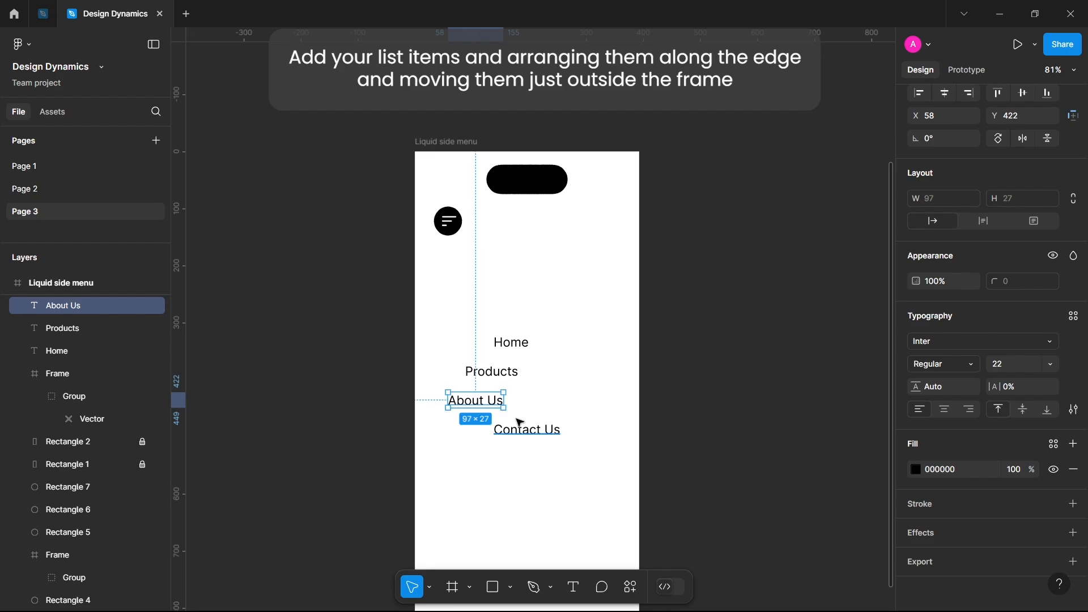
key("shift+Left")
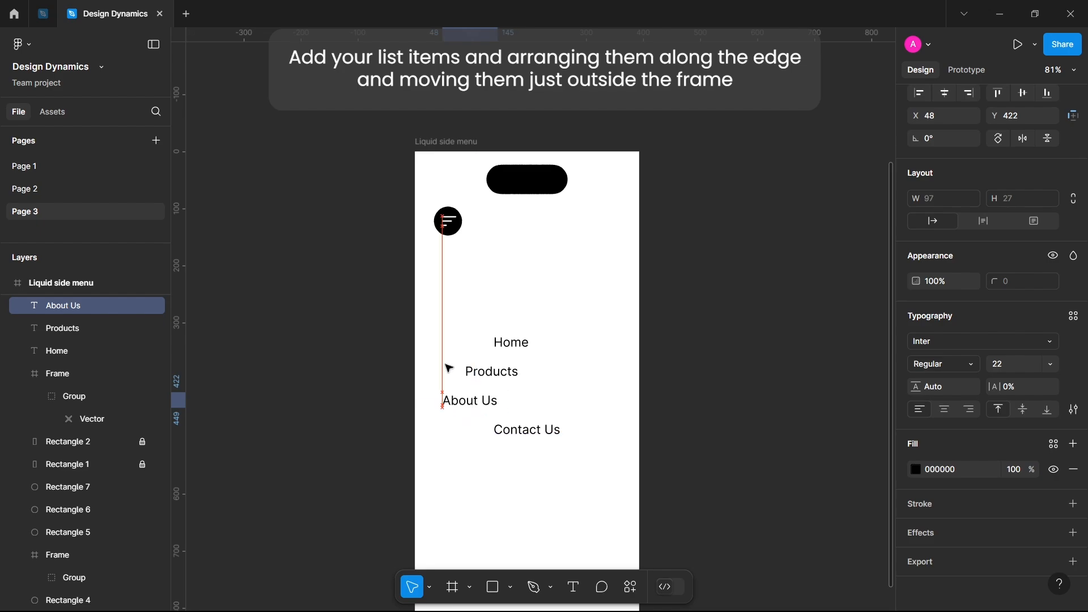
Shift the Contact Us label horizontally to X -12, slightly past the frame's left edge.
left_click(520, 432)
key("shift+Left")
key("shift+Left")
key("shift+Left")
key("shift+Left")
key("shift+Left")
key("shift+Left")
key("shift+Left")
key("shift+Left")
key("shift+Left")
key("shift+Left")
key("shift+Left")
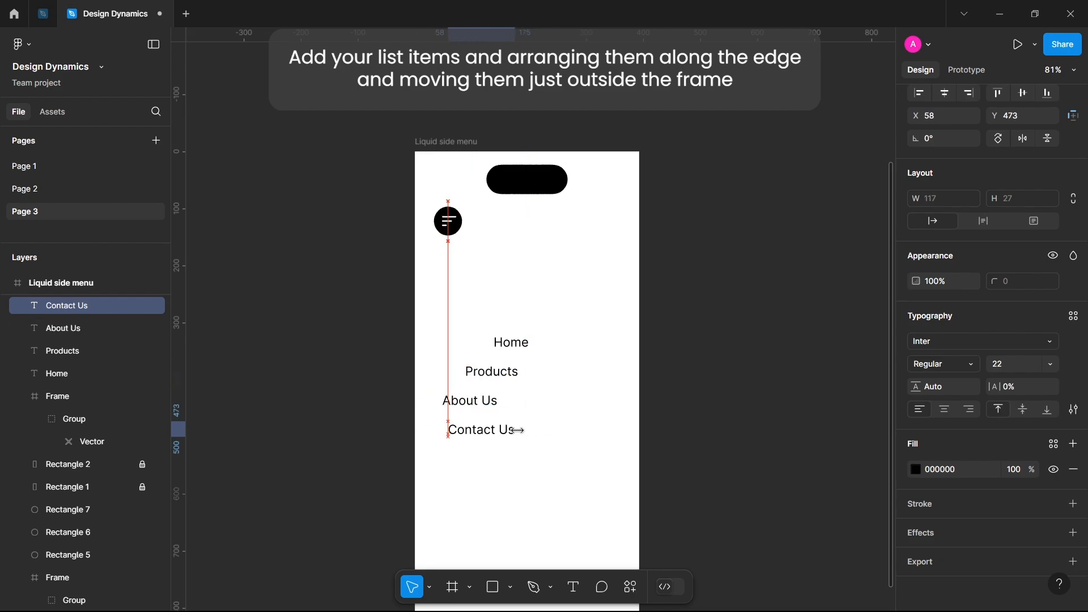
key("shift+Left")
key("shift+Left")
key("shift+Left")
key("shift+Left")
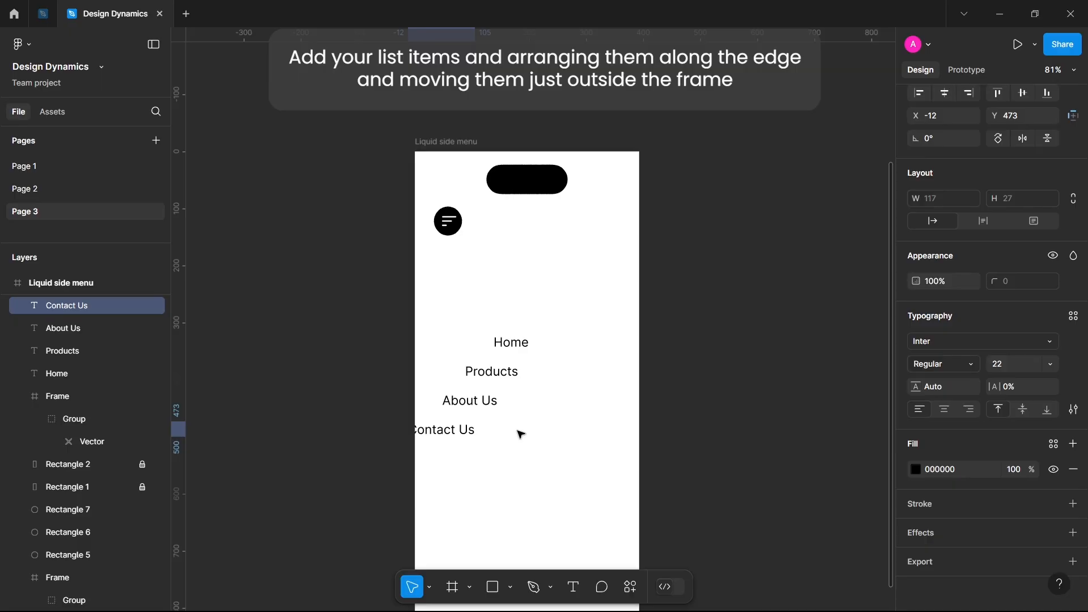
Set the fill of all four staggered text labels to white FFFFFF.
left_click_drag(351, 282, 536, 490)
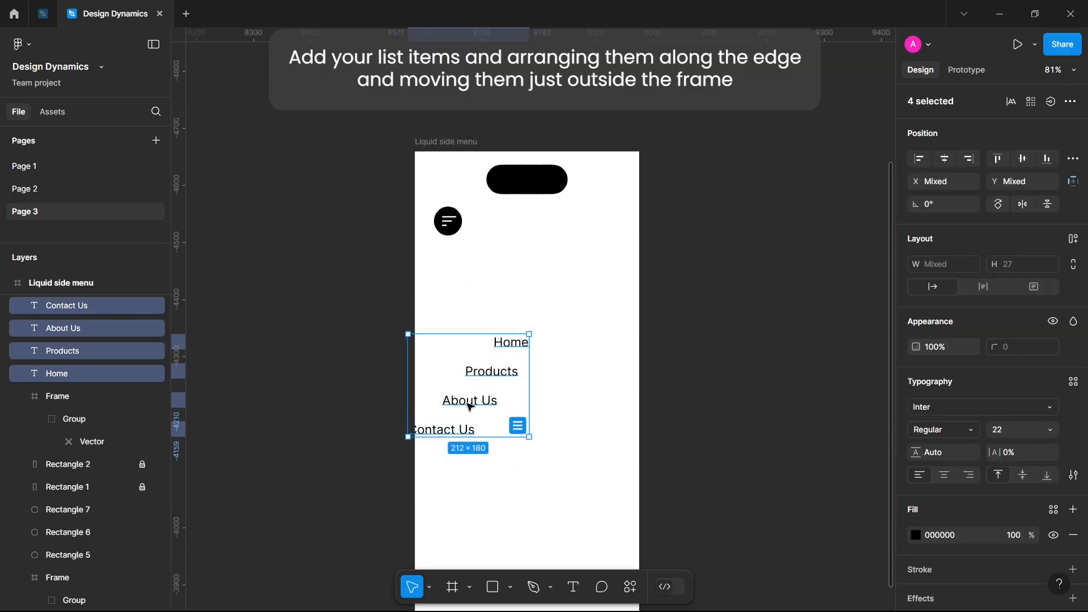
left_click(916, 535)
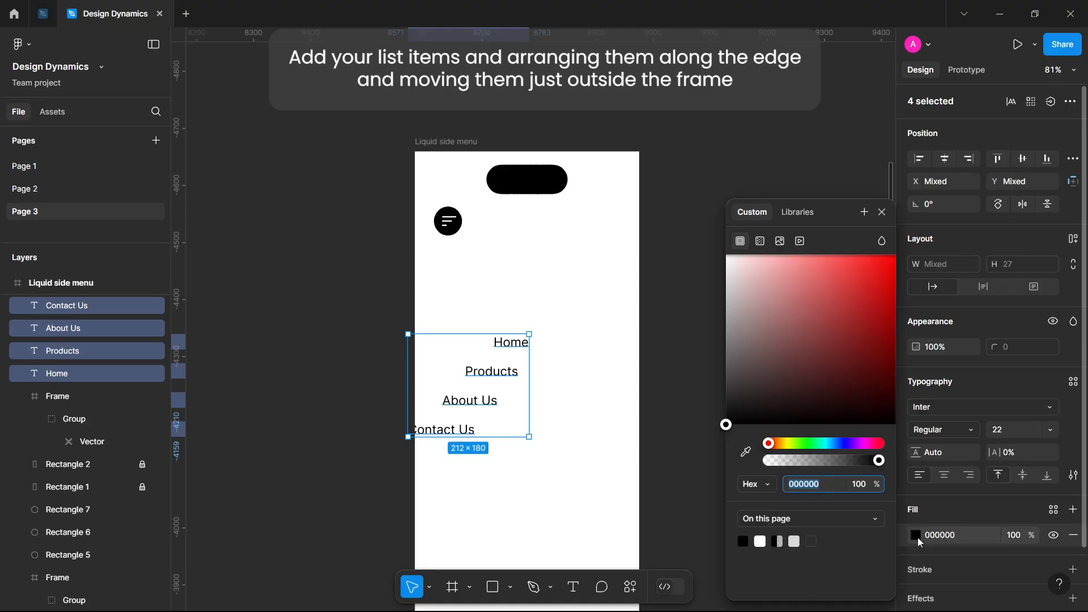
left_click_drag(788, 348, 677, 163)
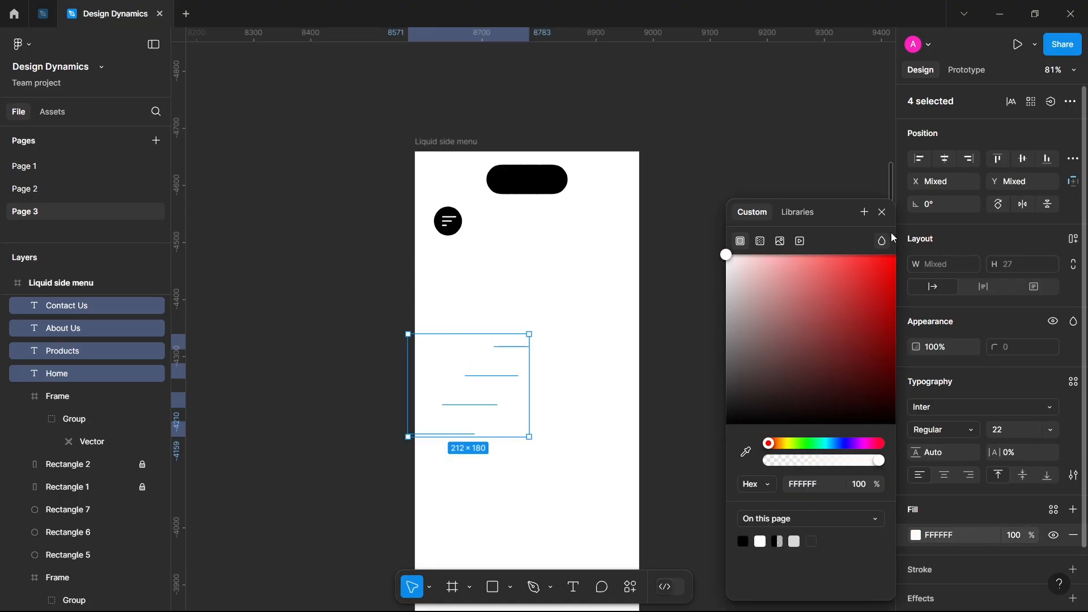
left_click(882, 213)
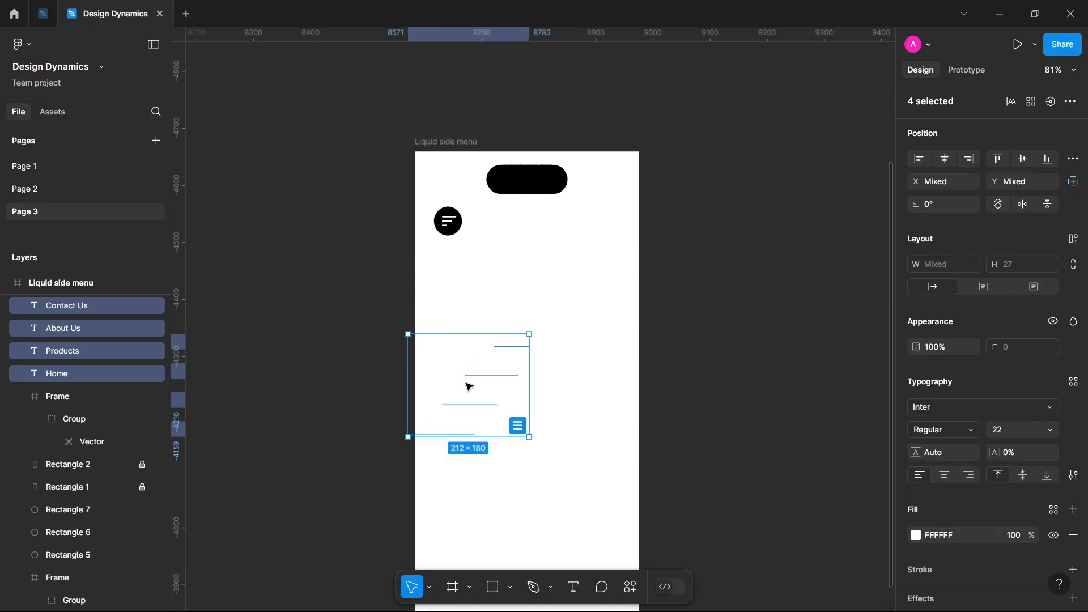
Move the four white labels together horizontally about 230 px, out past the frame's left edge.
left_click_drag(469, 381, 467, 386)
key("shift+Left")
key("shift+Left")
key("shift+Left")
key("shift+Left")
key("shift+Left")
key("shift+Left")
key("shift+Left")
key("shift+Left")
key("shift+Left")
key("shift+Left")
key("shift+Left")
key("shift+Left")
key("shift+Left")
key("shift+Left")
key("shift+Left")
key("shift+Left")
key("shift+Left")
key("shift+Left")
key("shift+Left")
key("shift+Left")
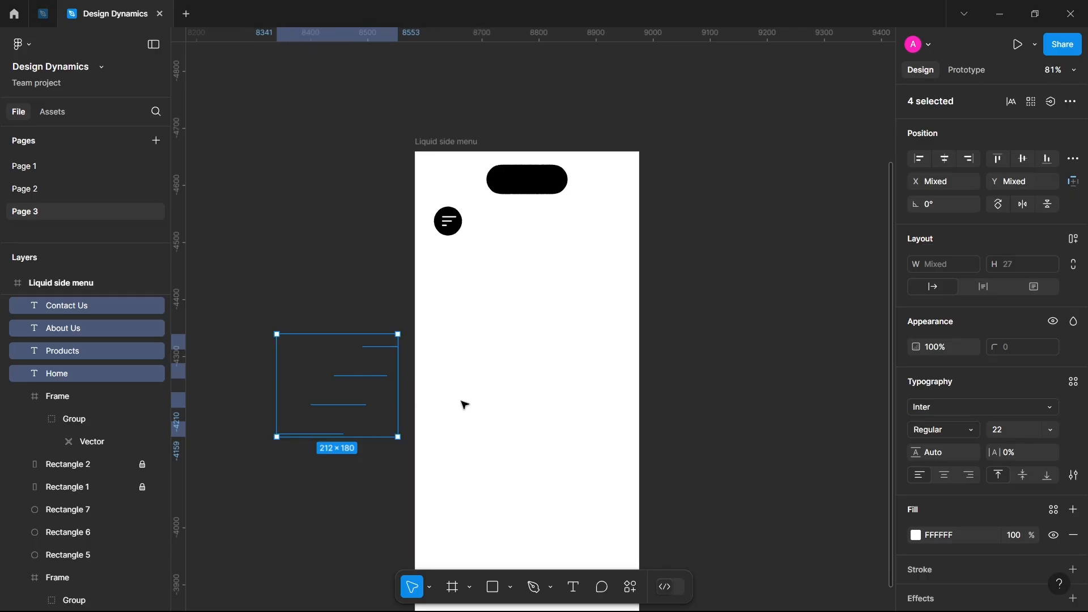
Move the white 20 × 20 close icon horizontally out past the frame's right edge, keeping Y 113.
scroll(538, 412, "down", 5)
scroll(541, 412, "right", 1)
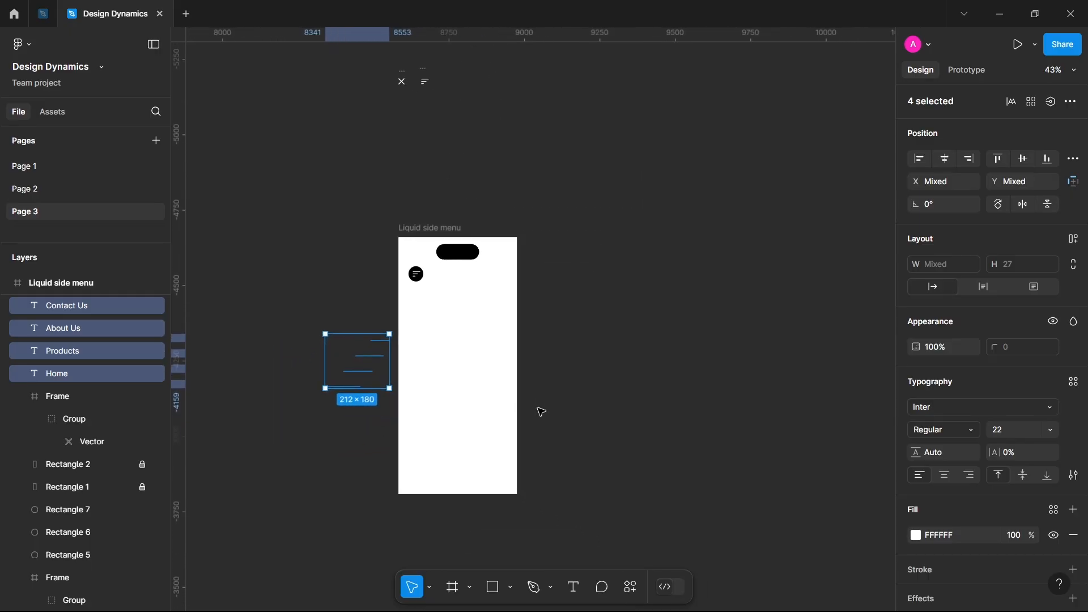
left_click(620, 393)
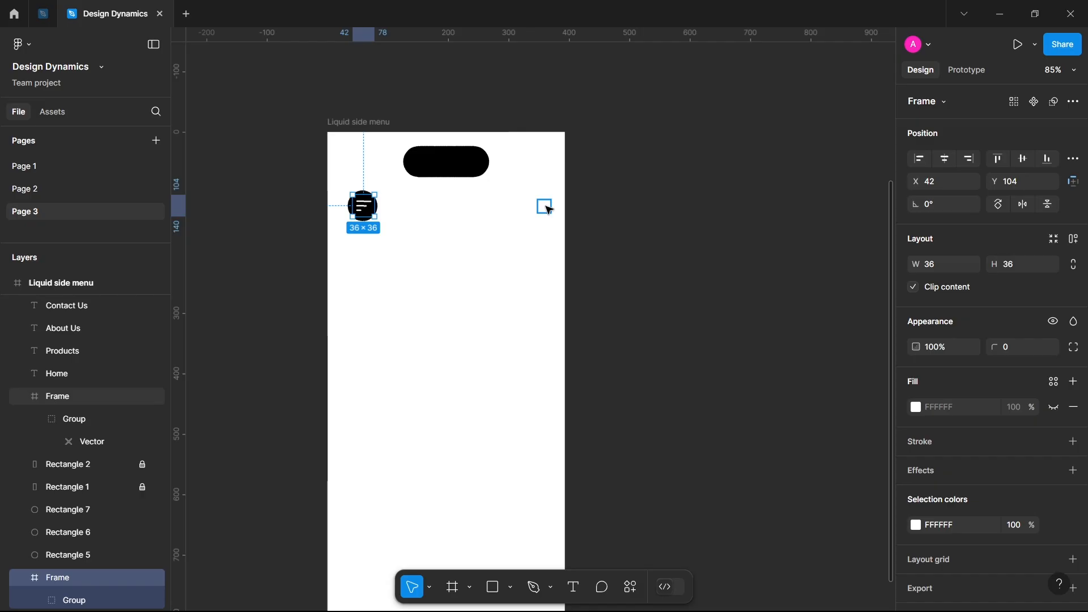
left_click(545, 209)
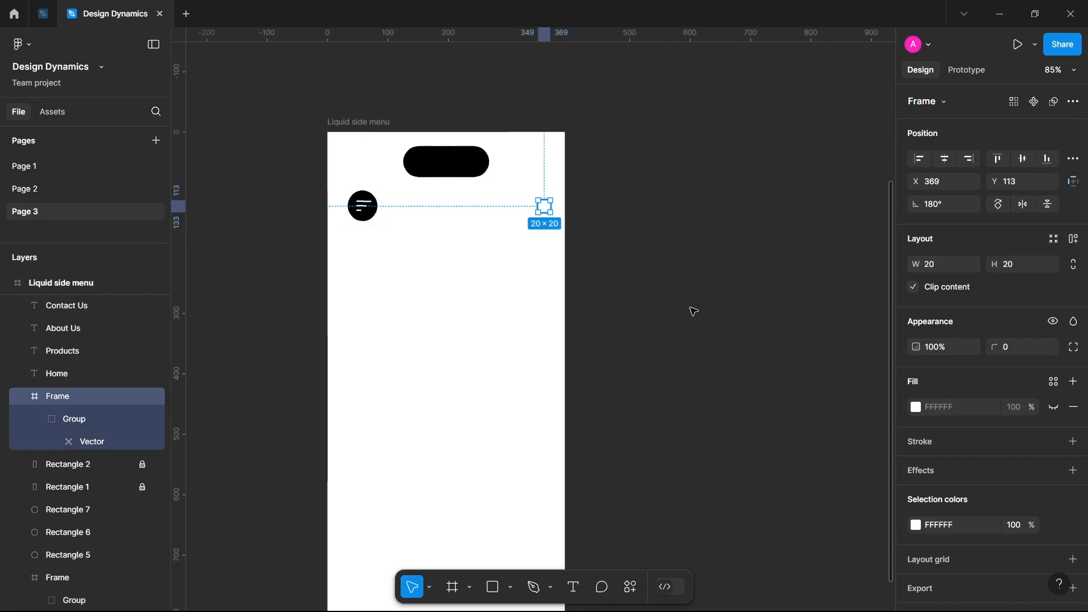
scroll(653, 303, "right", 5)
scroll(653, 303, "down", 2)
key("shift+Right")
key("shift+Right")
key("shift+Right")
key("shift+Right")
key("shift+Right")
key("shift+Right")
key("shift+Right")
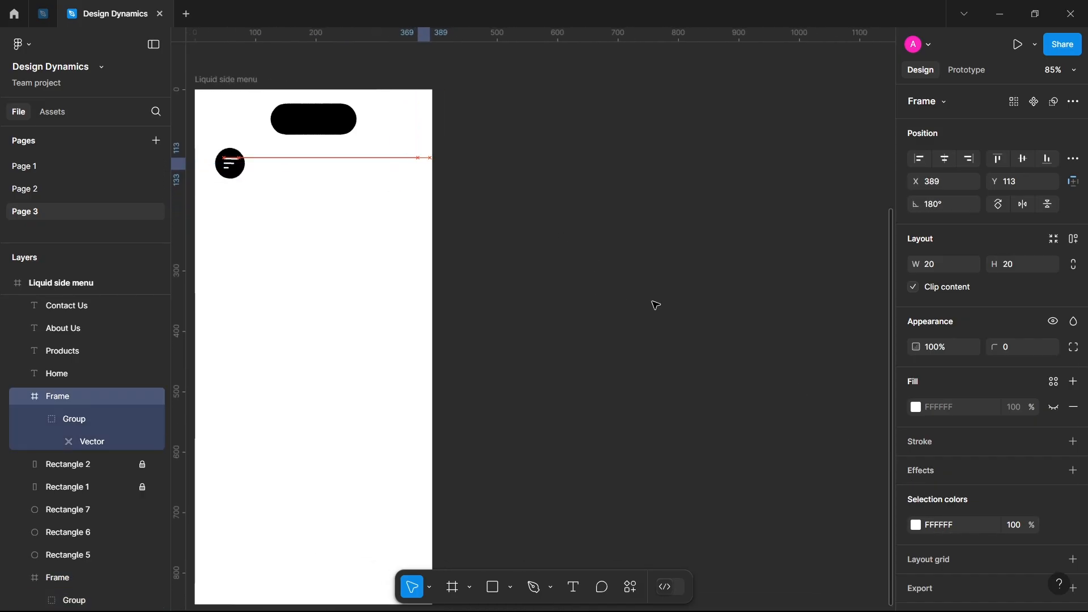
left_click(559, 262)
Duplicate the whole Liquid side menu frame beside the original.
scroll(559, 262, "down", 5)
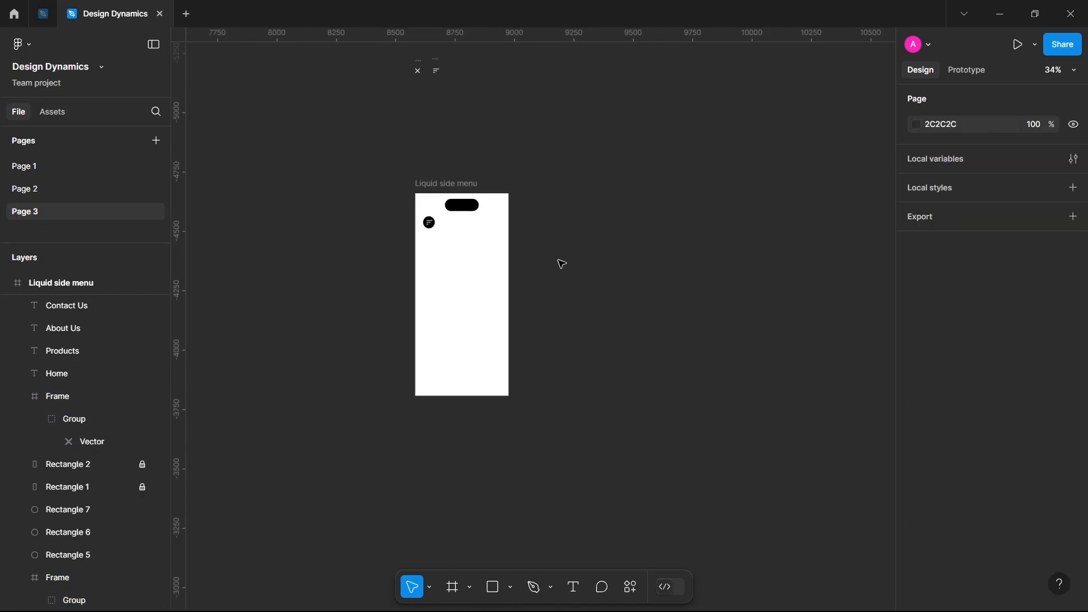
left_click(433, 183)
key("ctrl+d")
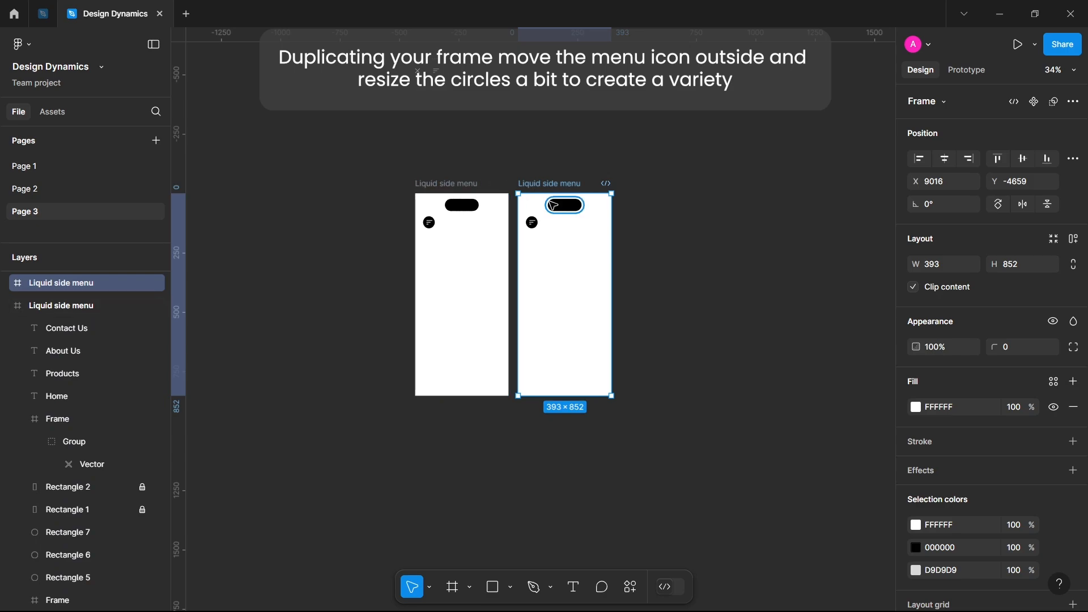
Enlarge the middle large circle of the duplicated frame to about 507 × 507, extending it into the frame to X 115, Y 74.
scroll(552, 204, "up", 5)
scroll(552, 204, "down", 2)
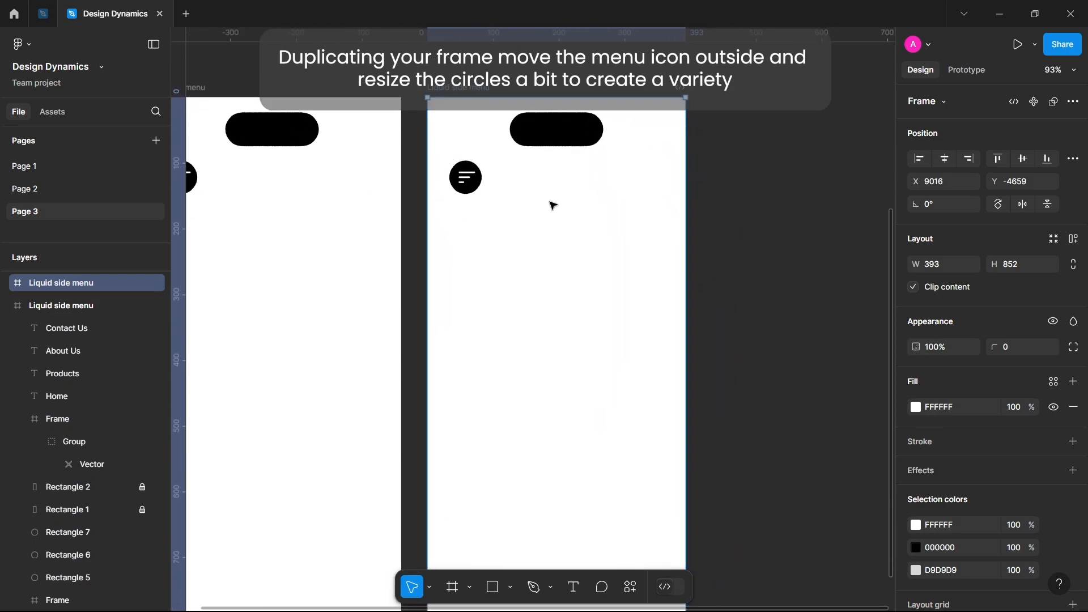
scroll(573, 226, "down", 3)
left_click(496, 184)
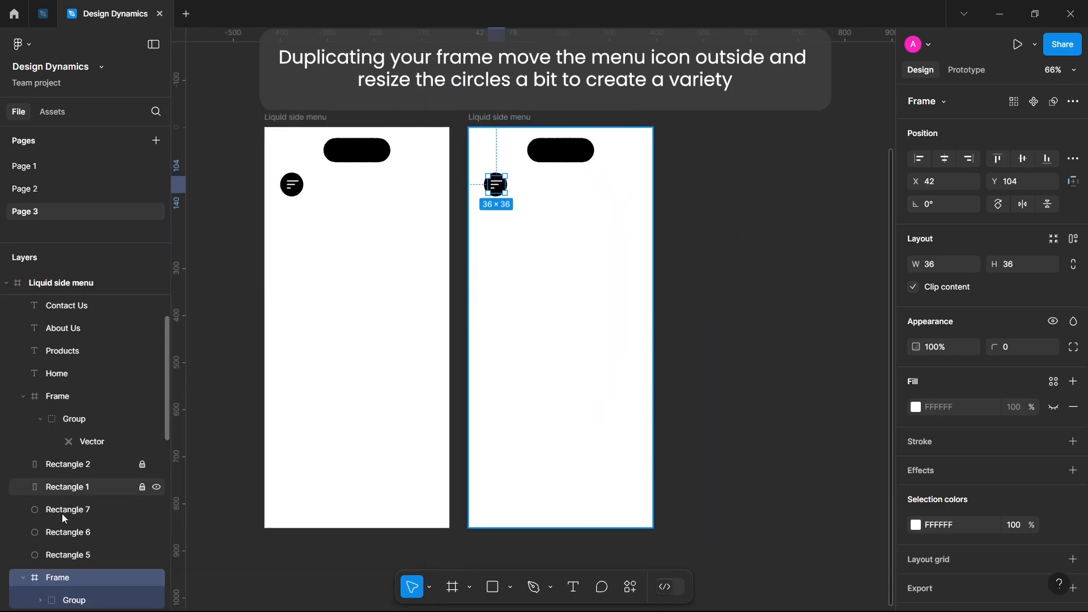
scroll(63, 519, "down", 2)
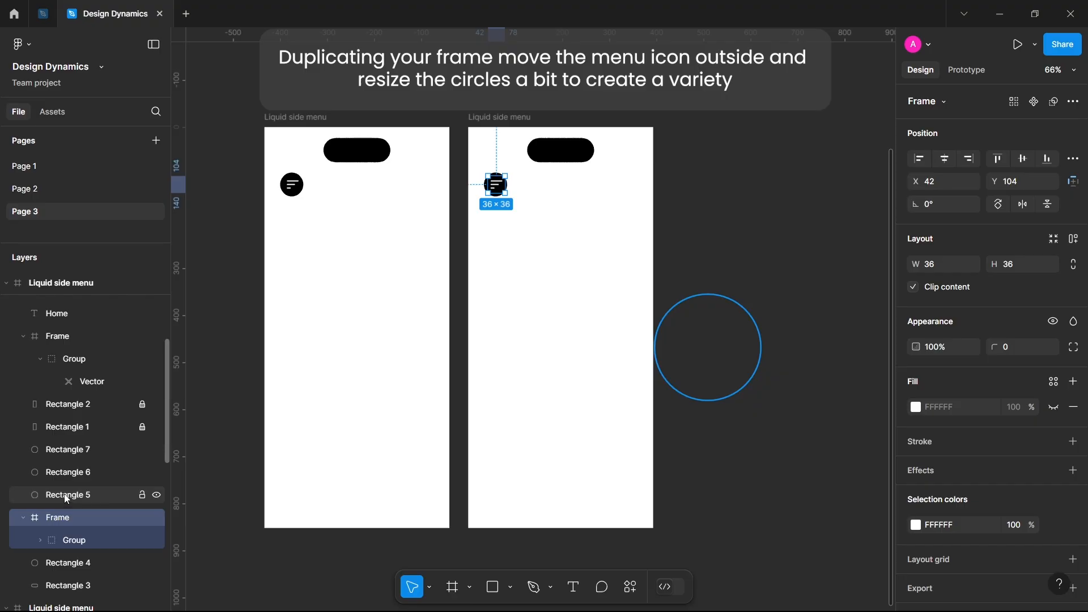
left_click(67, 499)
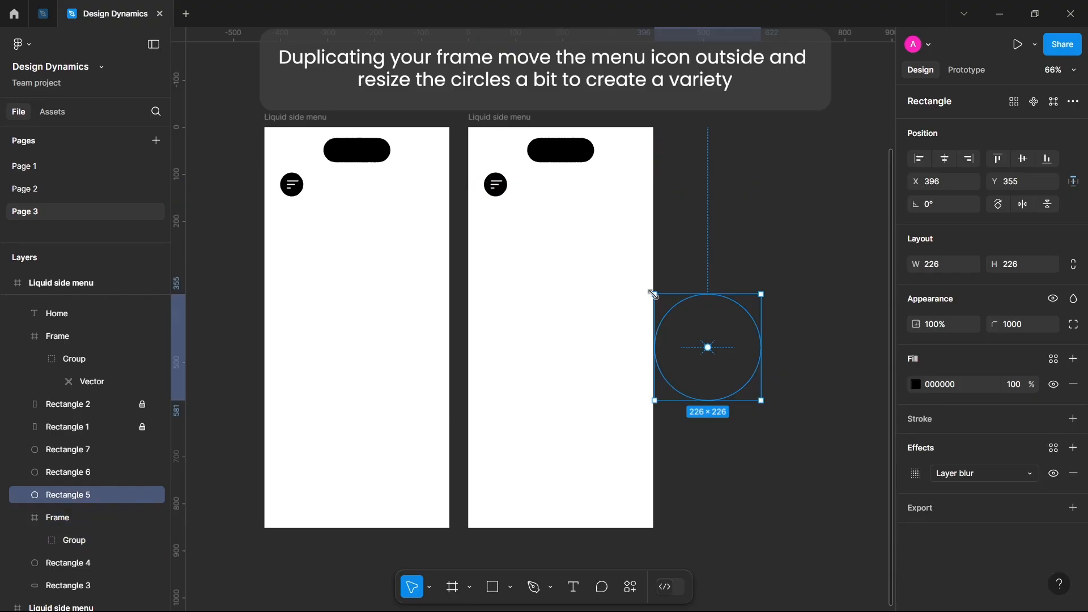
left_click_drag(652, 294, 523, 253)
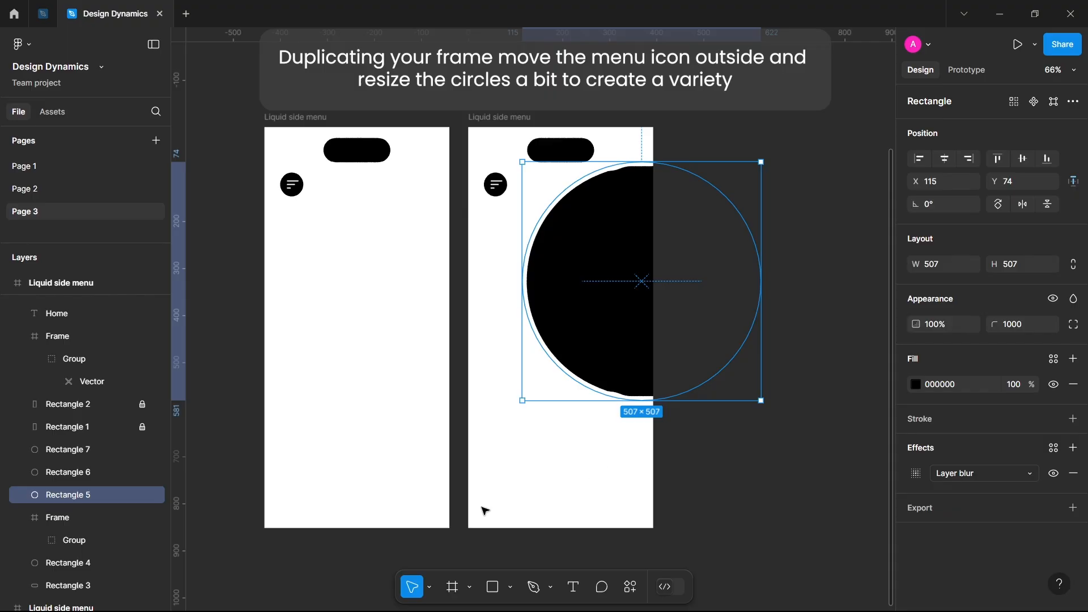
In the duplicated frame, enlarge the upper-right circle to about 559 × 559 and the lower-left circle to about 696 × 696, extending both inward.
left_click(97, 465)
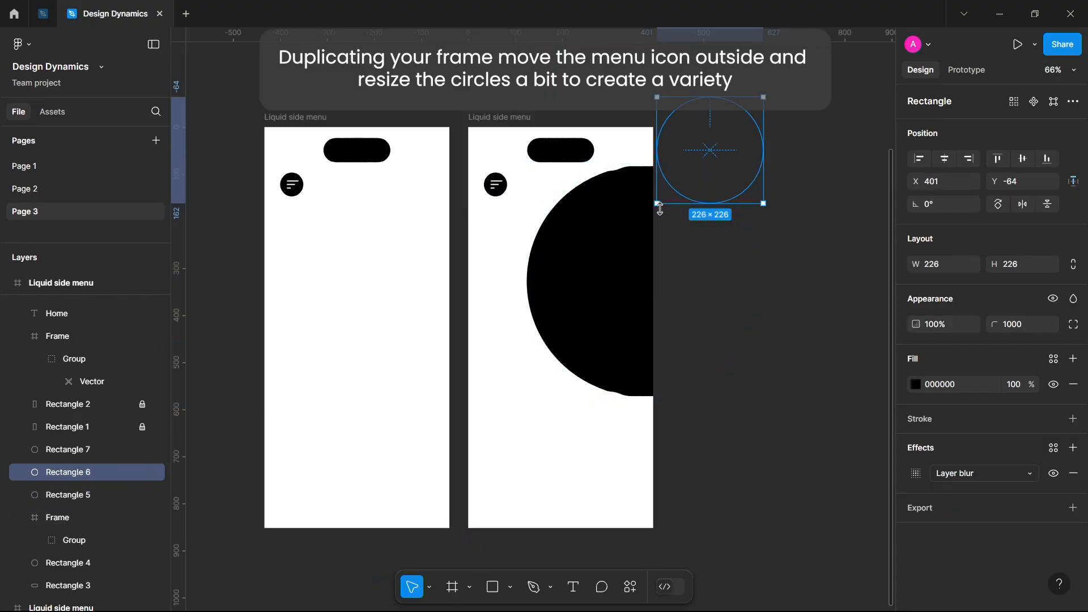
left_click_drag(656, 202, 576, 359)
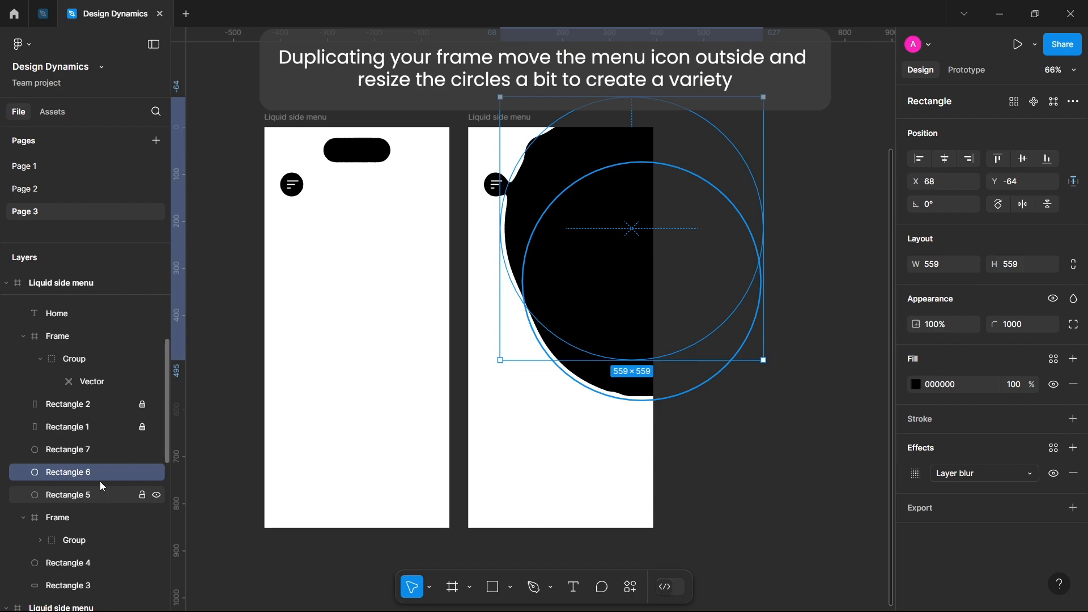
left_click(110, 448)
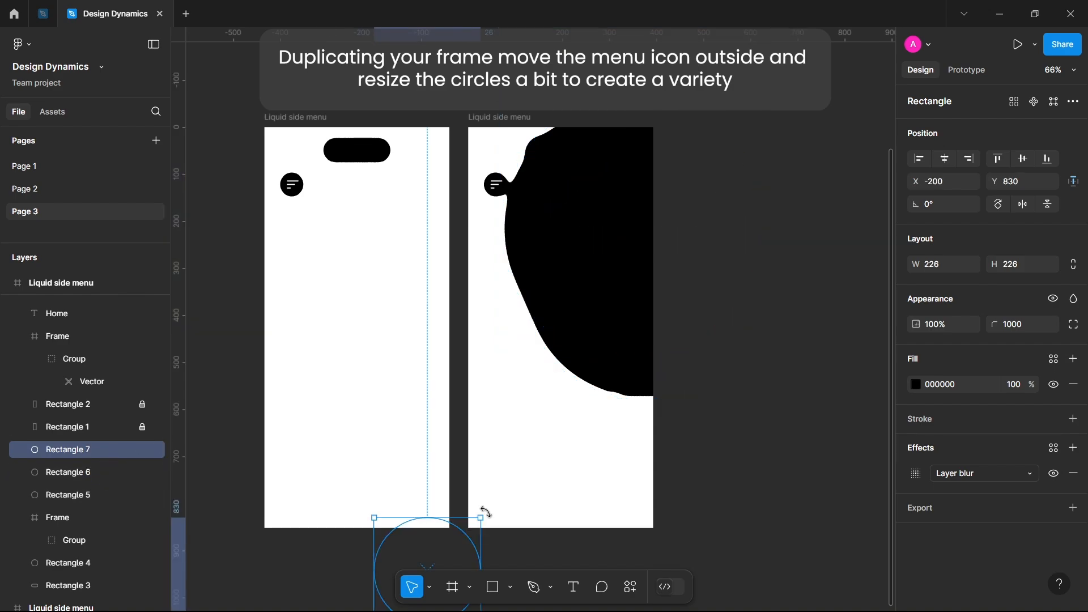
left_click_drag(478, 513, 600, 294)
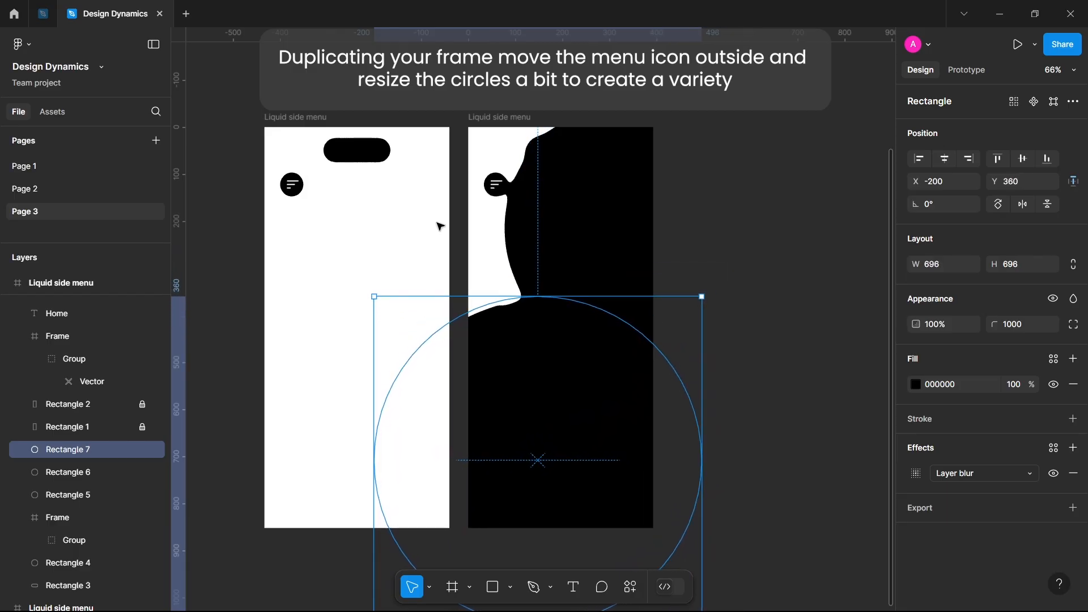
Move the duplicated frame's 36 × 36 menu icon horizontally out past the left edge to X -48, keeping Y 104.
left_click(496, 185)
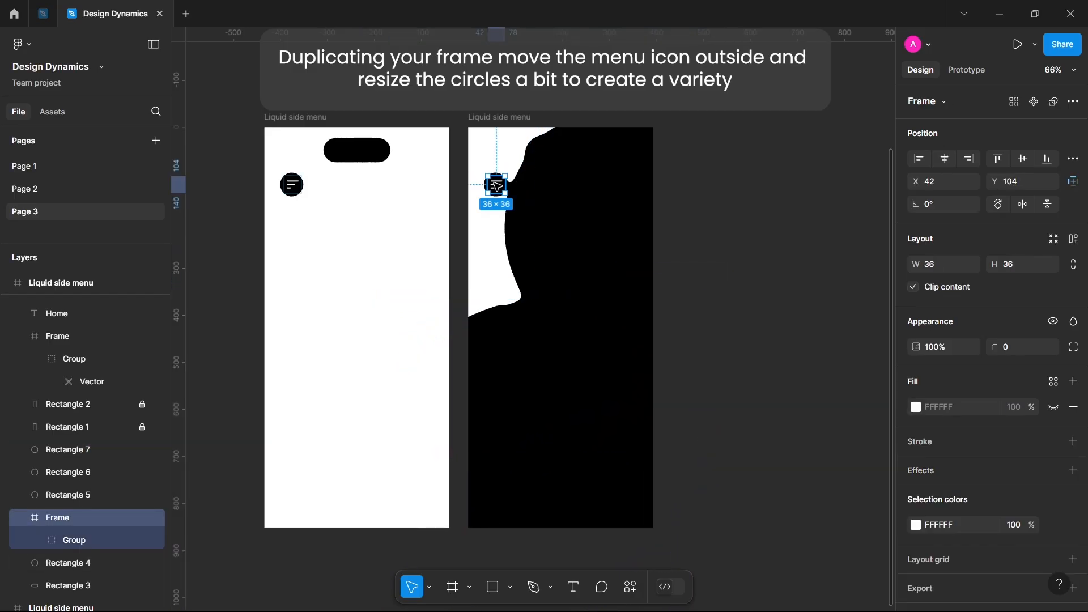
key("shift+Left")
key("shift+Left")
key("shift+Left")
key("shift+Left")
key("shift+Left")
key("shift+Left")
key("shift+Left")
key("shift+Left")
key("shift+Left")
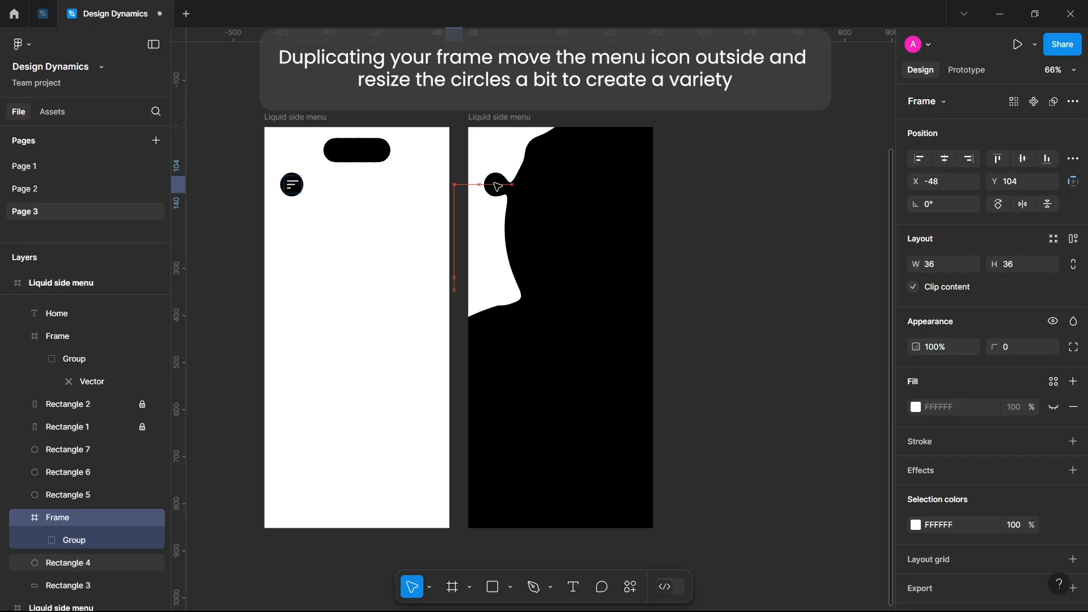
Enlarge the black circle behind the menu icon from its center to about 580 × 580, covering the rest of the duplicated frame.
left_click(509, 195)
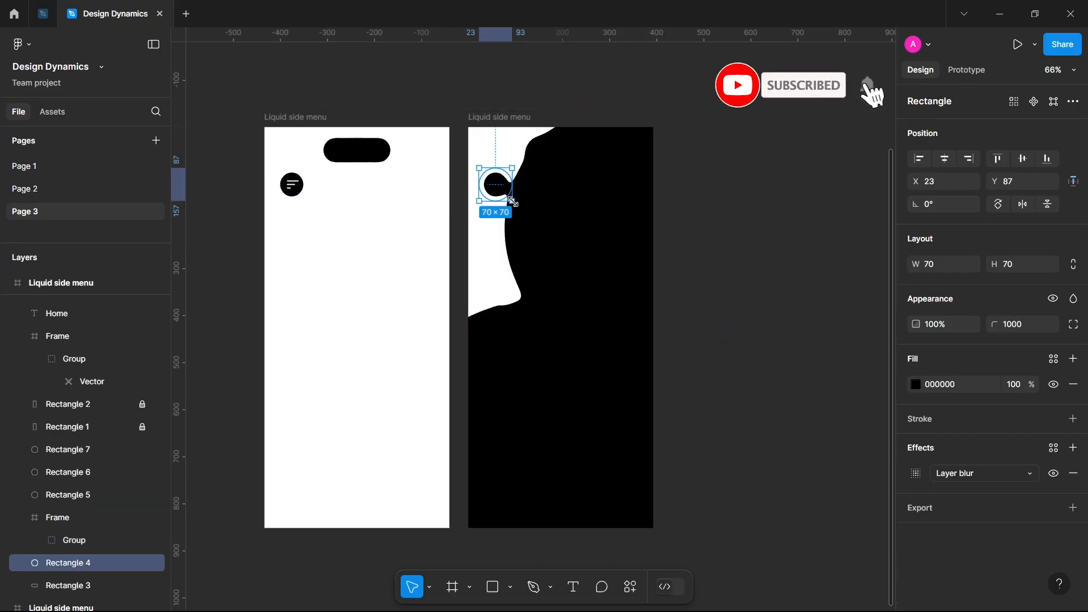
left_click_drag(513, 201, 617, 265)
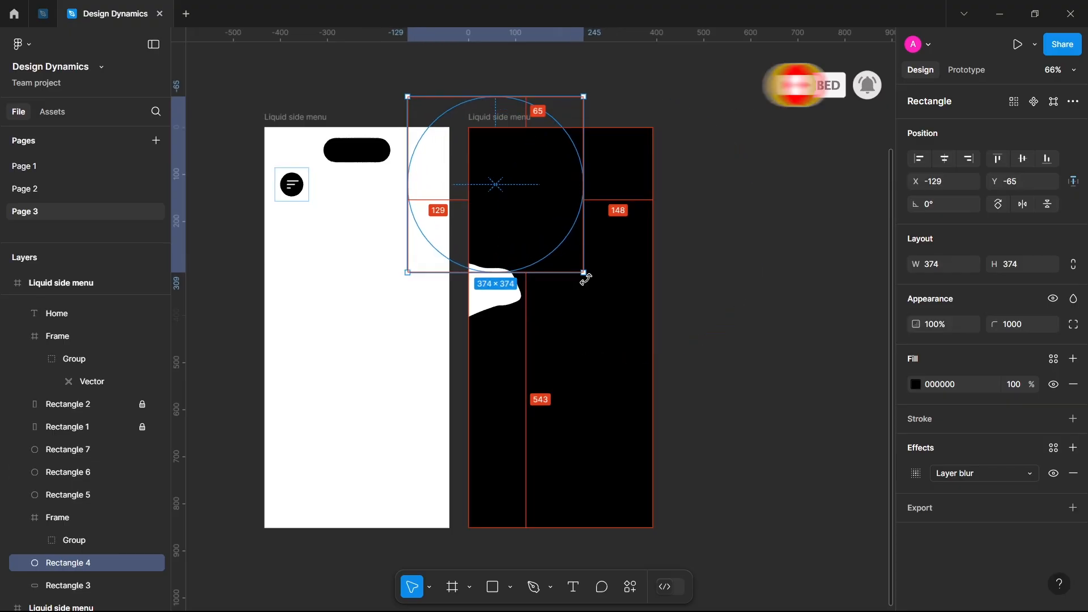
left_click_drag(585, 279, 633, 302)
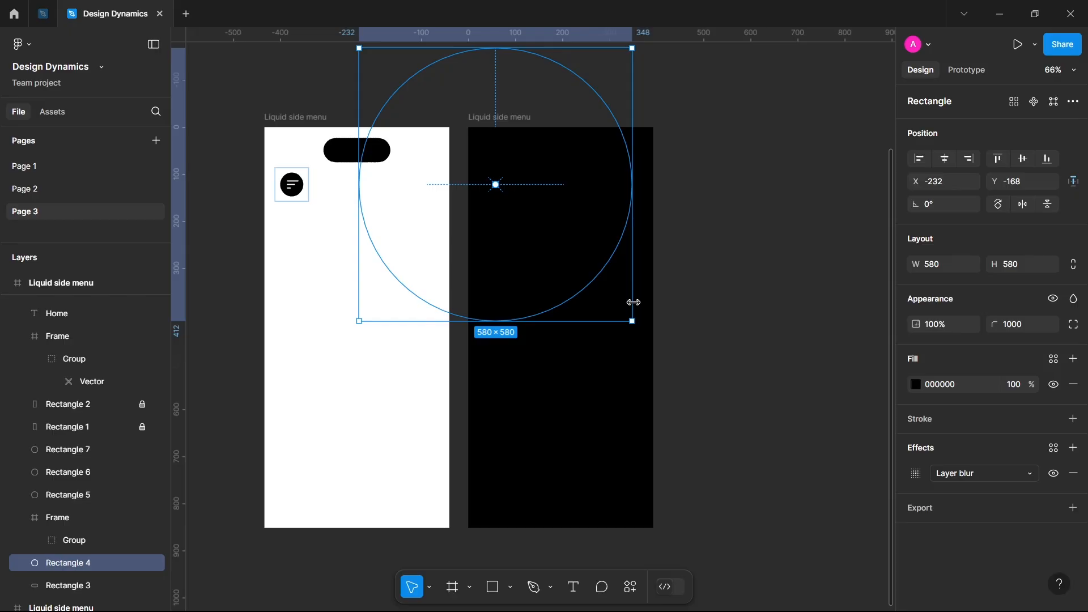
left_click(702, 309)
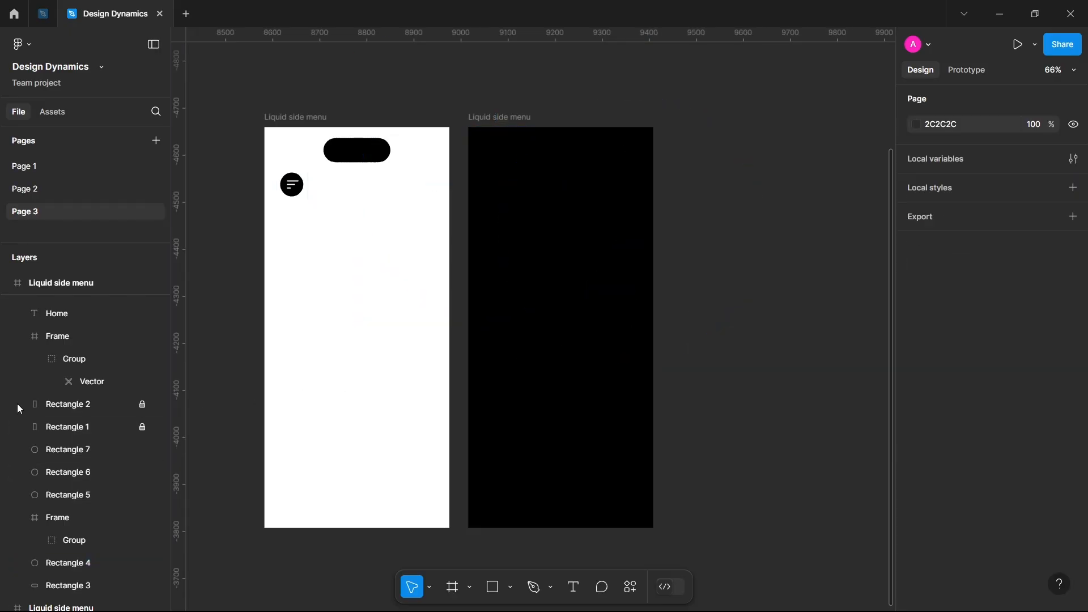
Bring the Home, Products, About Us and Contact Us labels horizontally into the black frame and center them there on a common vertical axis.
scroll(78, 437, "down", 5)
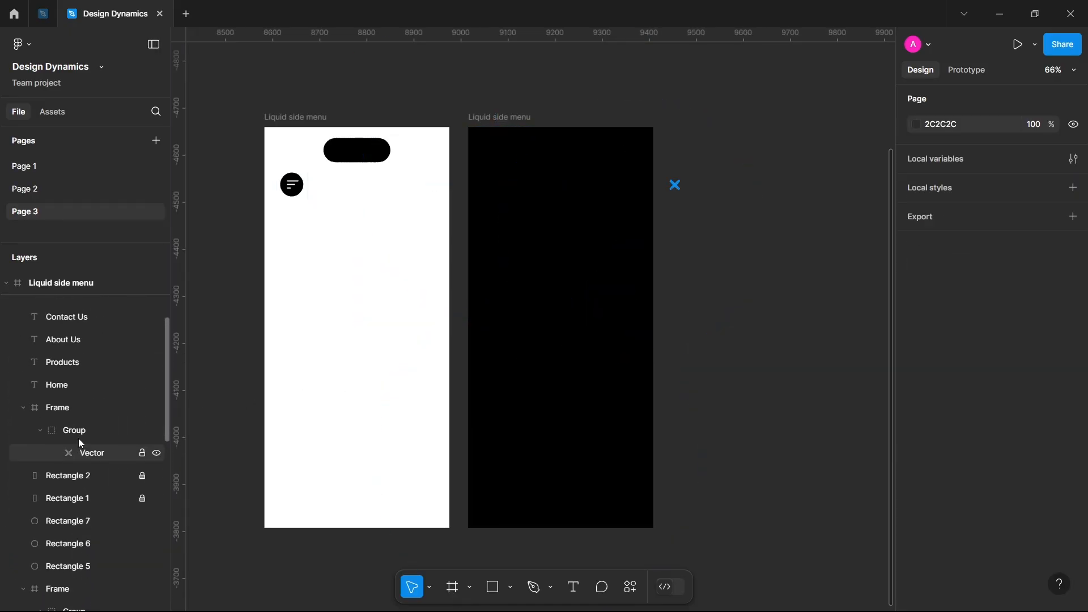
scroll(78, 437, "up", 2)
left_click(64, 437)
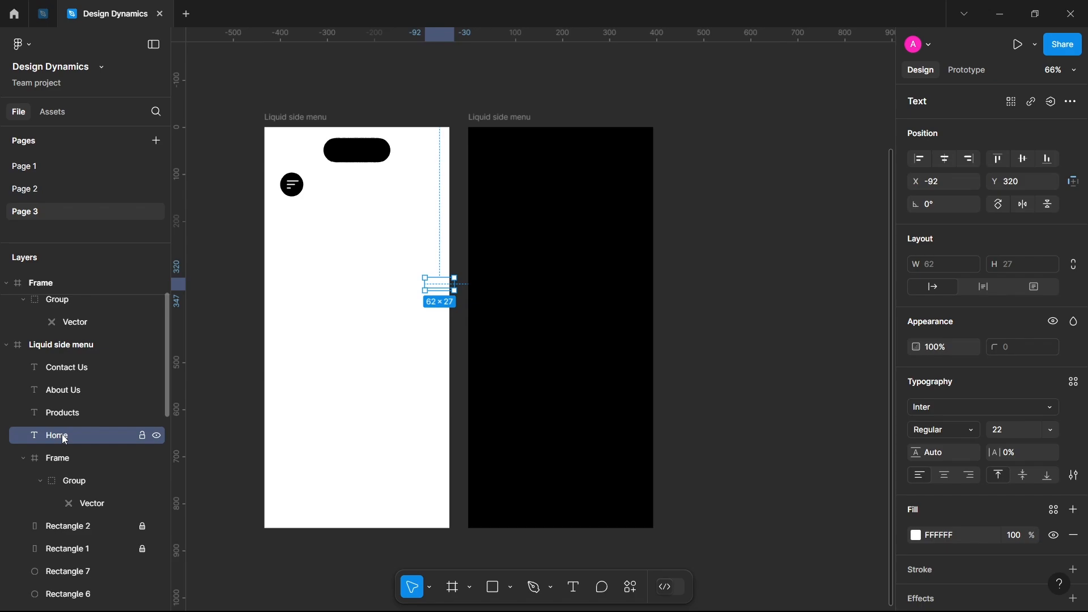
left_click(96, 373, "shift")
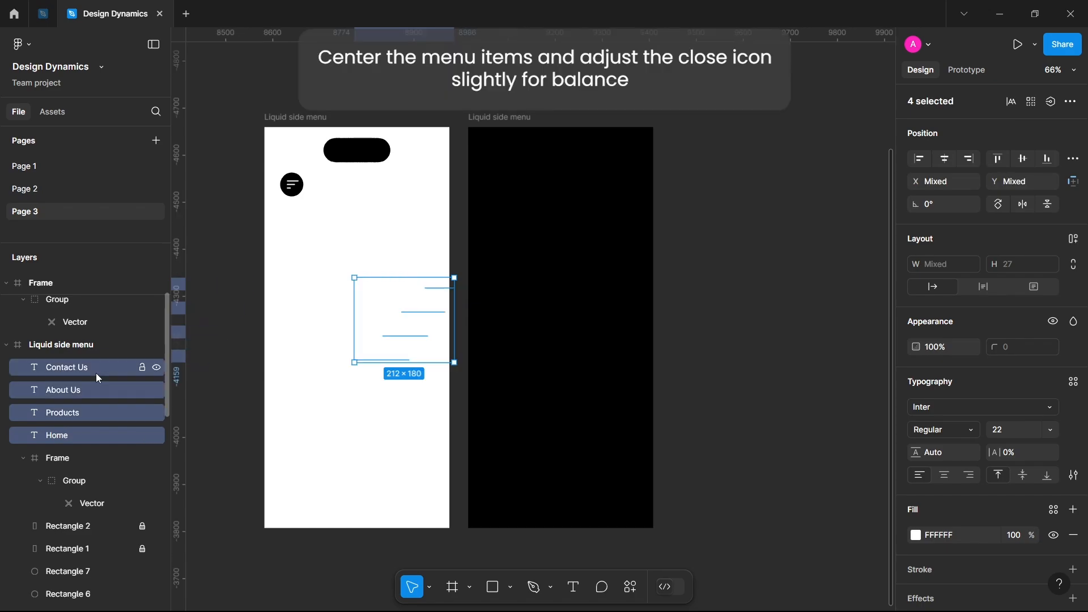
key("shift+Right")
key("shift+Right")
key("shift+Right")
key("shift+Right")
key("shift+Right")
key("shift+Right")
key("shift+Right")
key("shift+Right")
key("shift+Right")
key("shift+Right")
key("shift+Right")
key("shift+Right")
key("shift+Right")
key("shift+Right")
key("shift+Right")
key("shift+Right")
key("shift+Right")
key("shift+Right")
key("shift+Right")
key("shift+Right")
key("shift+Right")
key("shift+Right")
key("shift+Right")
key("shift+Right")
key("shift+Right")
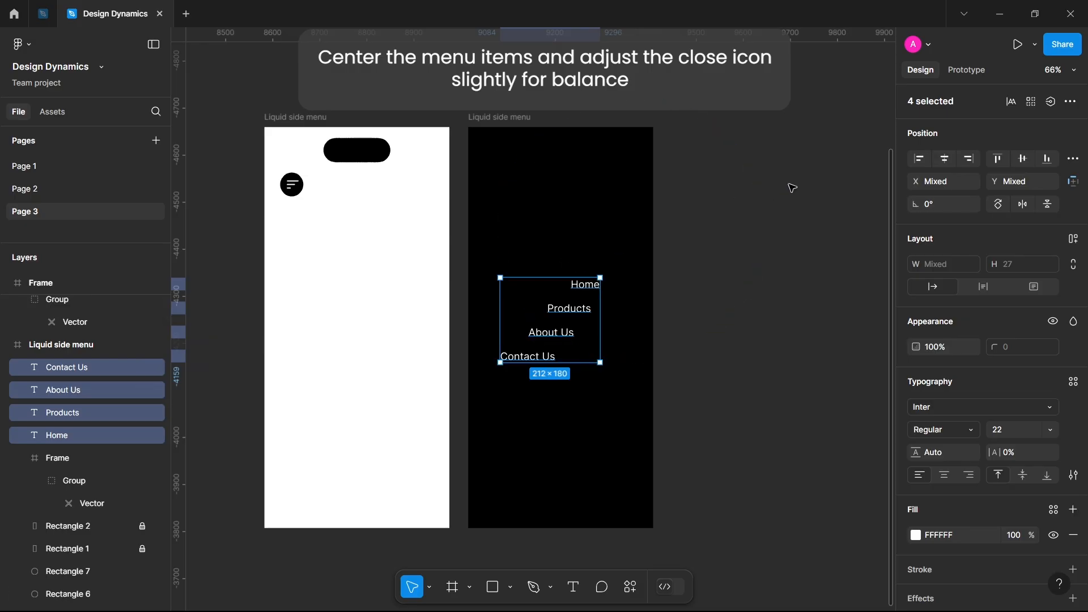
left_click(944, 161)
left_click_drag(553, 327, 565, 328)
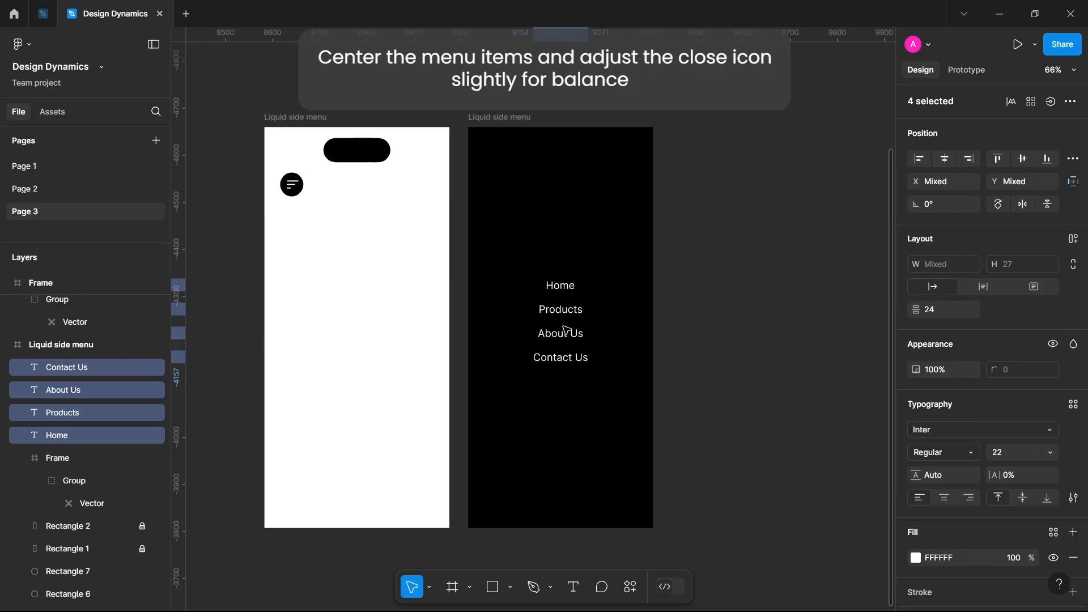
Move the 20 × 20 close icon horizontally into the black frame to X 349, keeping Y 113.
scroll(63, 402, "down", 1)
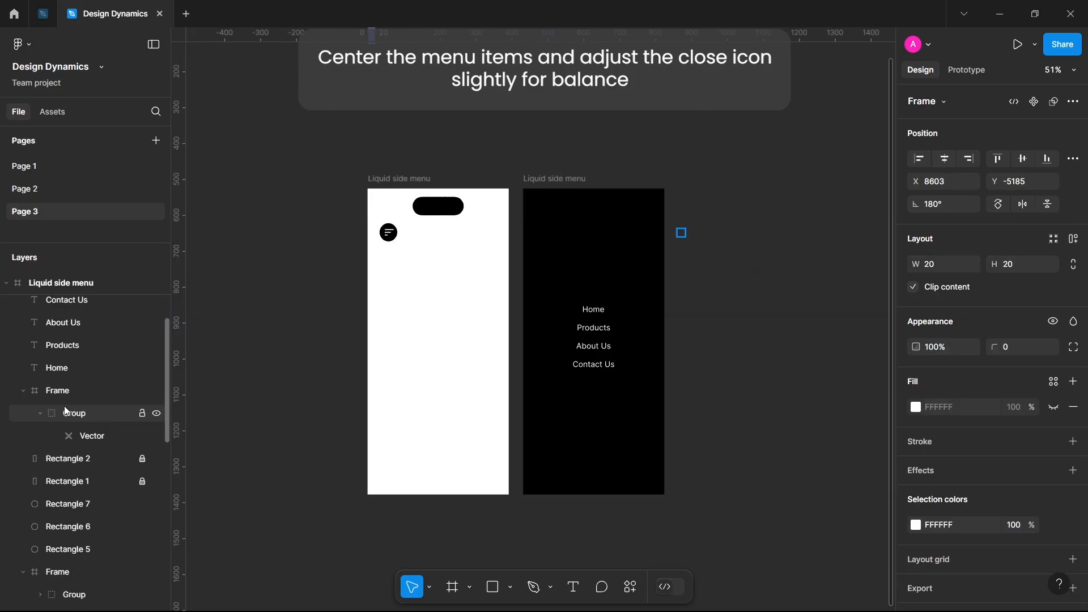
left_click(63, 392)
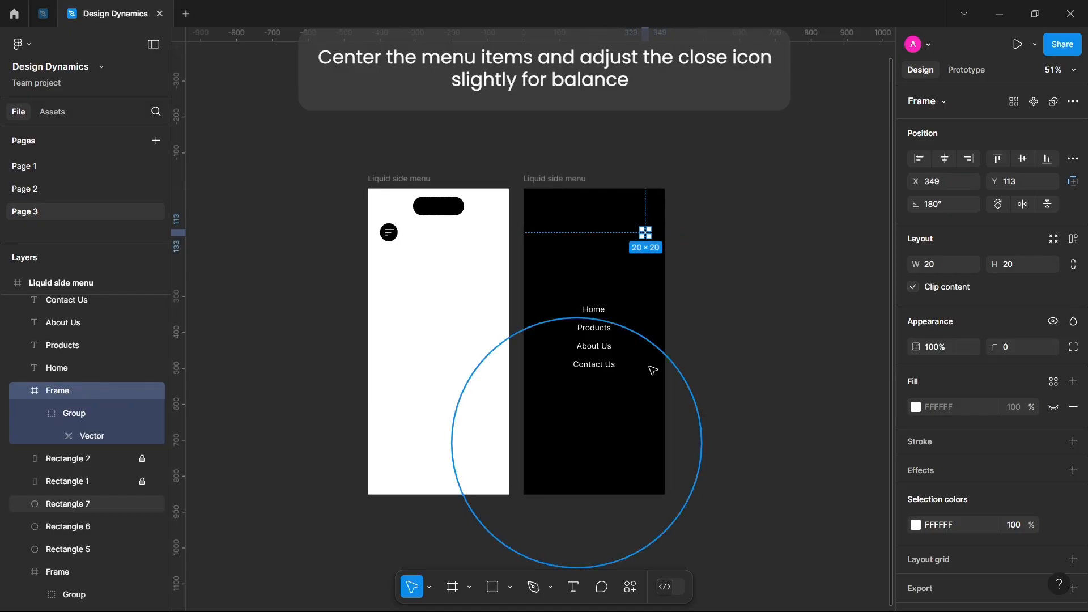
left_click(741, 349)
Link the circle behind the white frame's menu icon to the black frame with an on-tap Navigate to interaction.
scroll(483, 277, "up", 3)
scroll(483, 277, "down", 2)
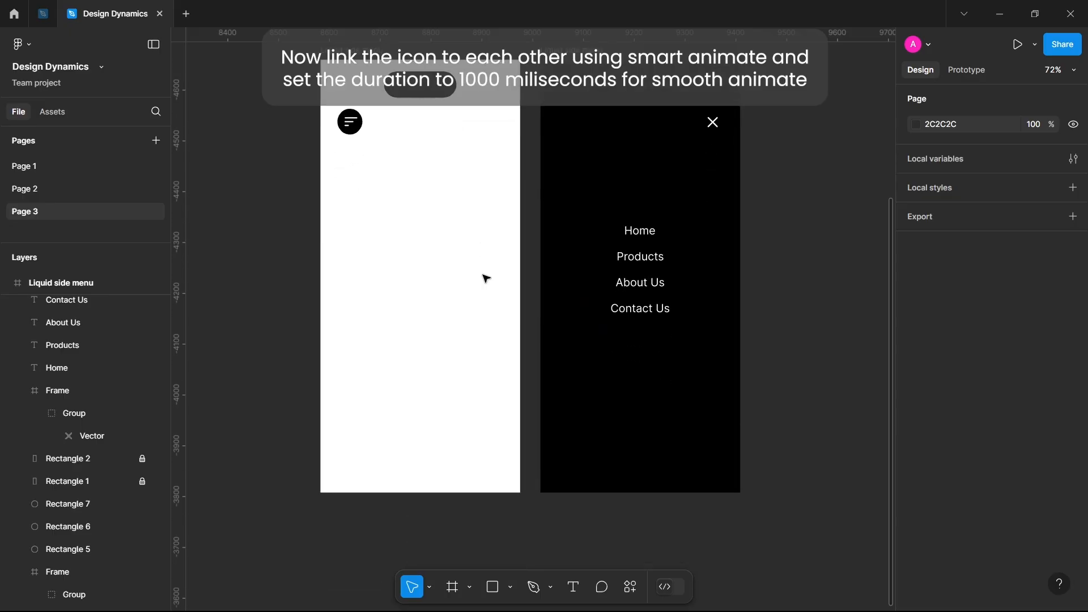
scroll(484, 277, "up", 1)
scroll(483, 275, "up", 1)
left_click(335, 159)
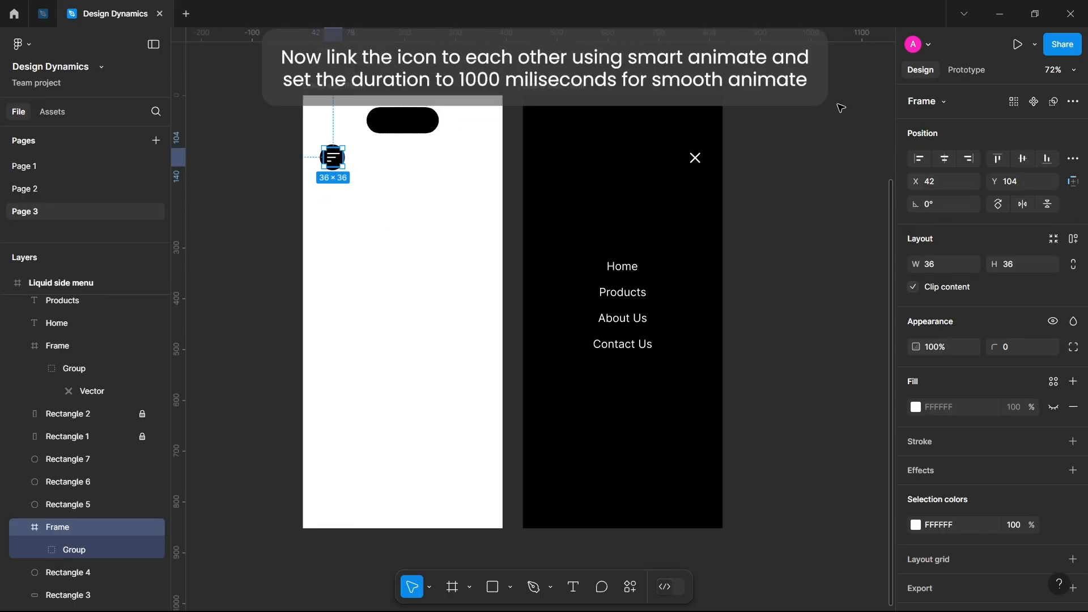
left_click(966, 70)
left_click(347, 199)
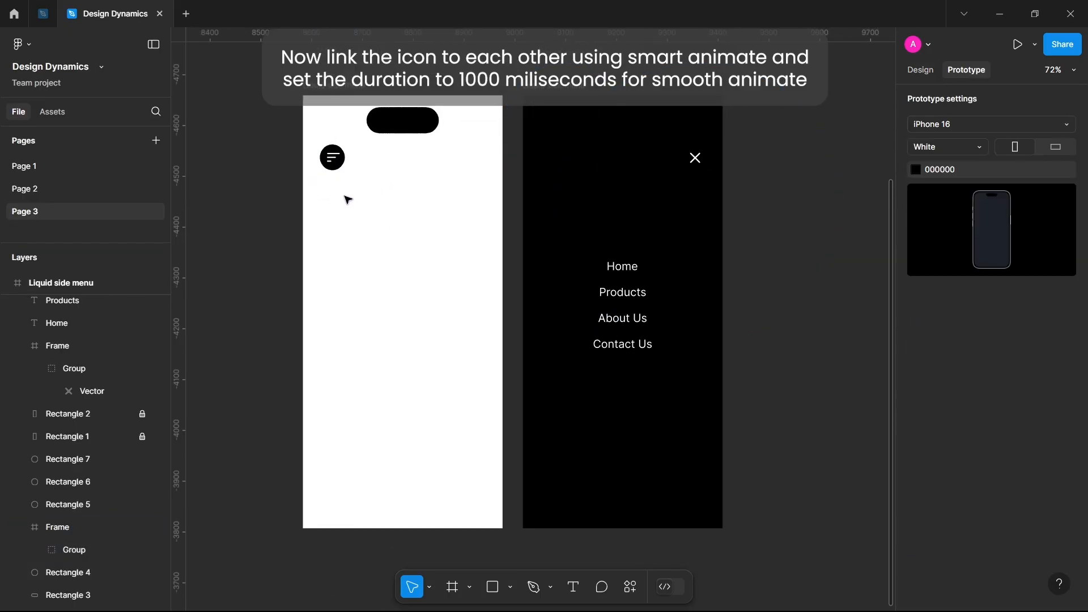
left_click(334, 172)
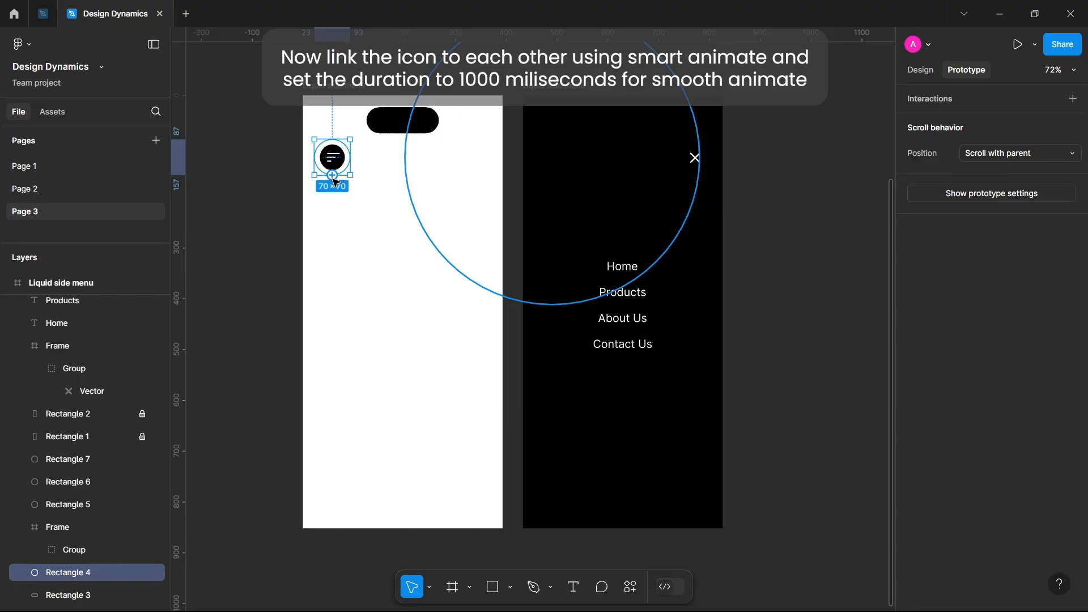
left_click_drag(333, 177, 556, 238)
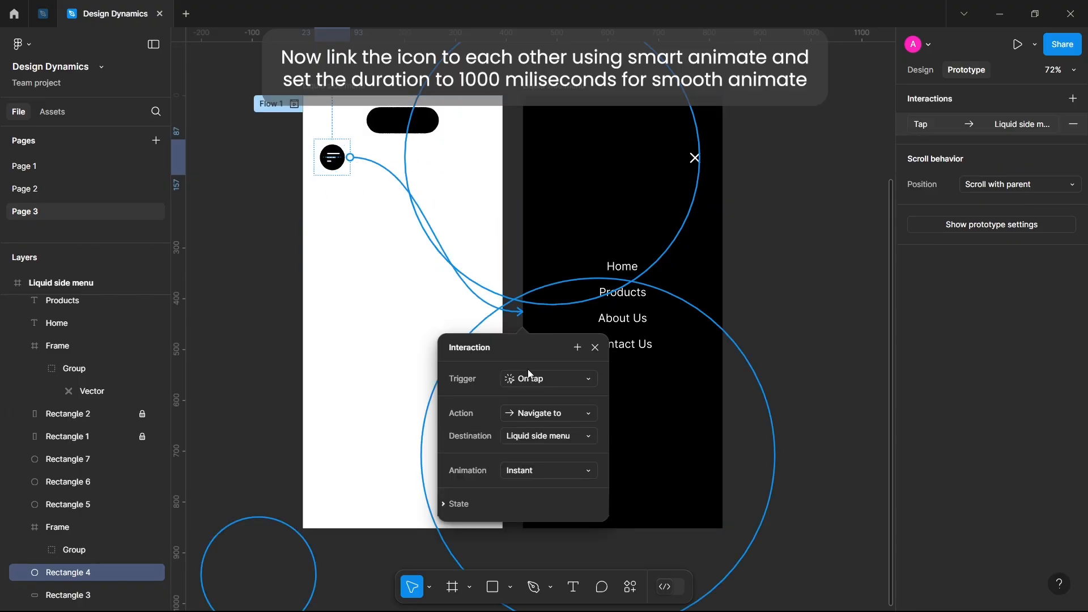
Set the menu interaction's animation to Smart animate with the Gentle curve and a duration of 1000 ms.
scroll(566, 376, "down", 3)
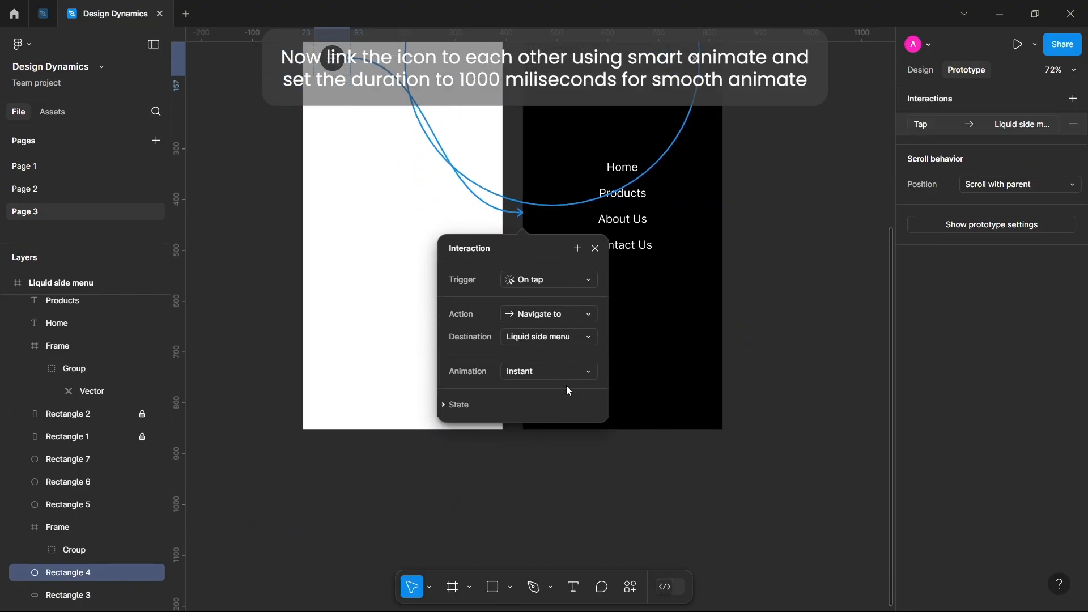
left_click(538, 371)
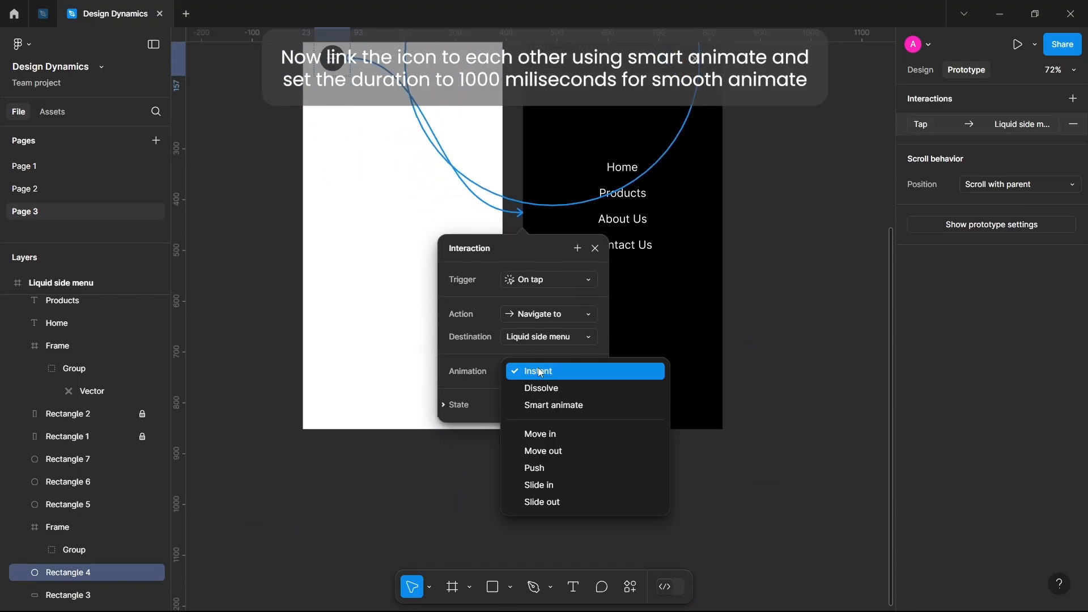
left_click(544, 403)
scroll(544, 407, "down", 1)
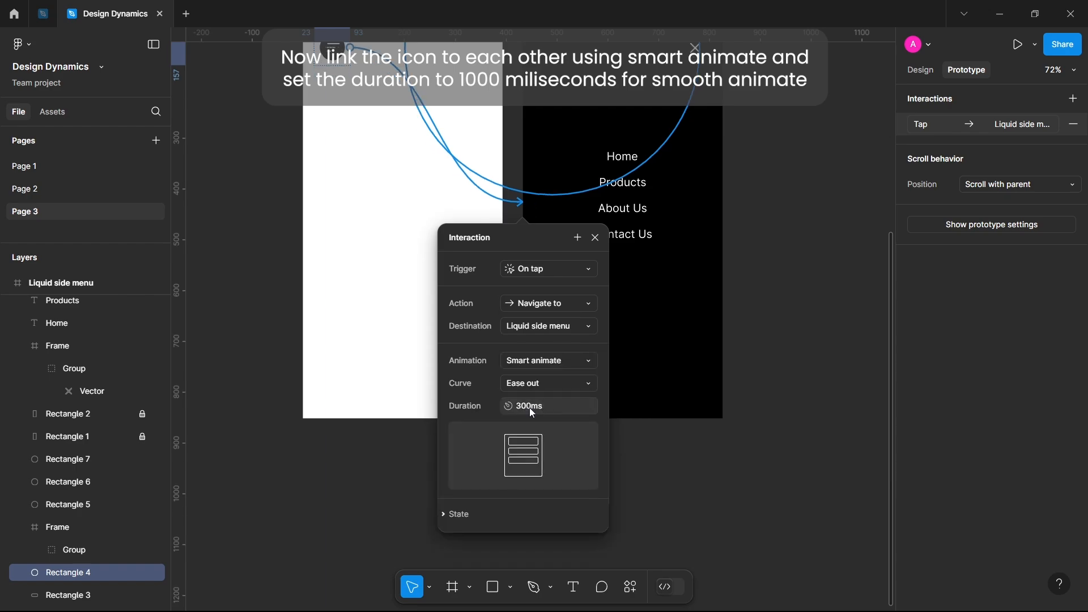
left_click(547, 381)
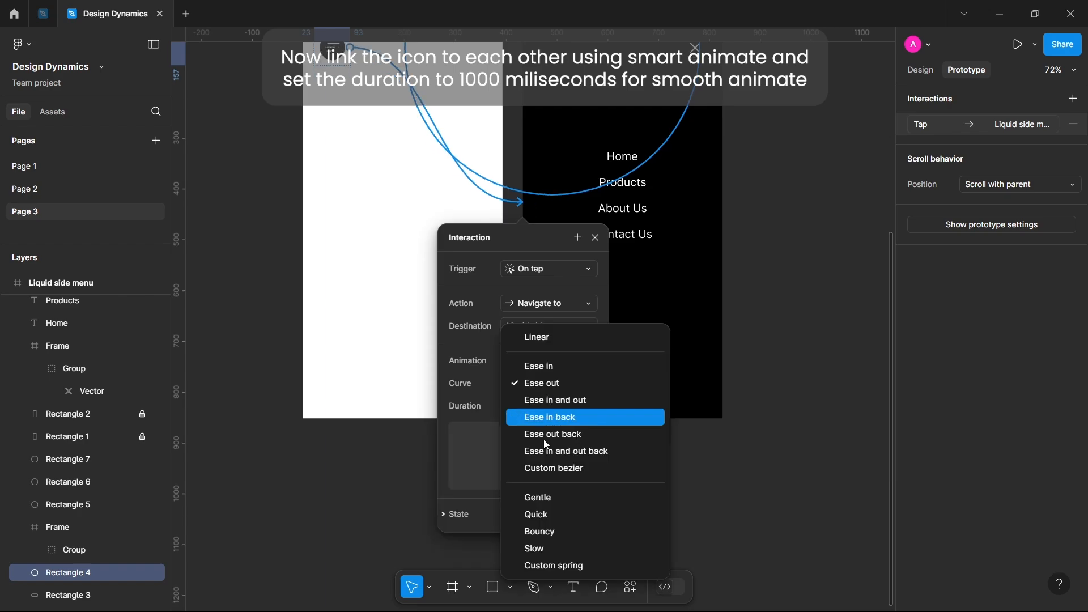
left_click(554, 498)
left_click(533, 407)
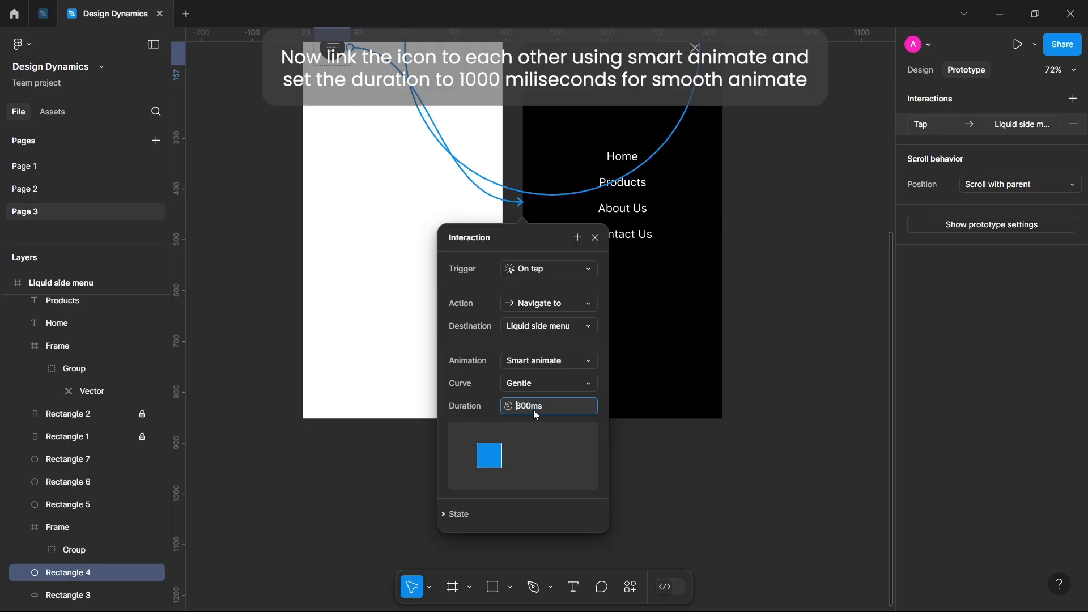
type("1000")
left_click(594, 238)
Link the black frame's close icon back to the white frame on tap, with Smart animate, Gentle curve and 1000 ms duration.
scroll(594, 243, "up", 5)
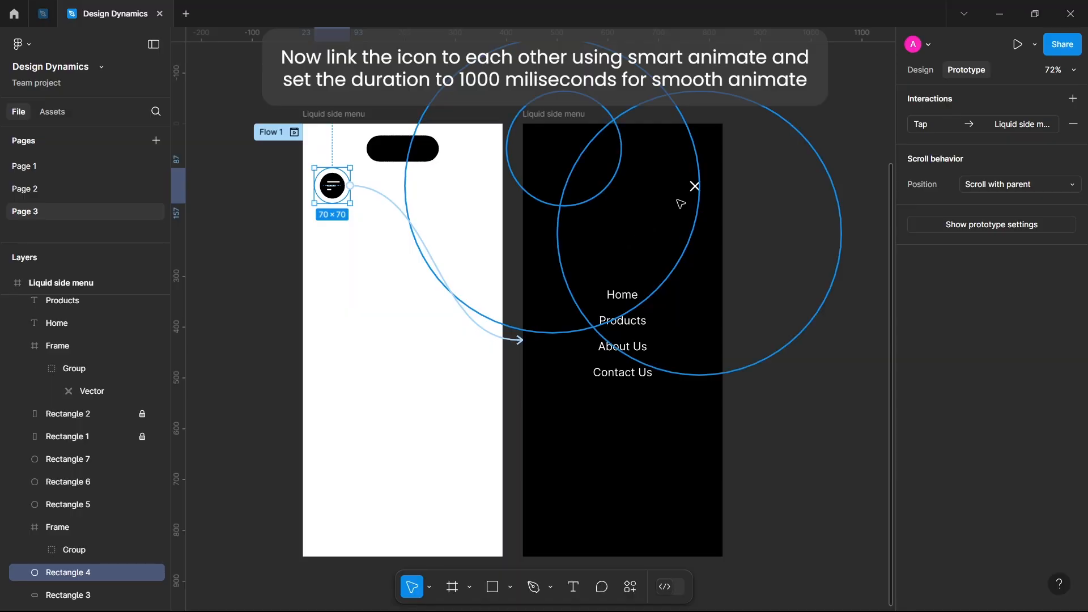
left_click(694, 186)
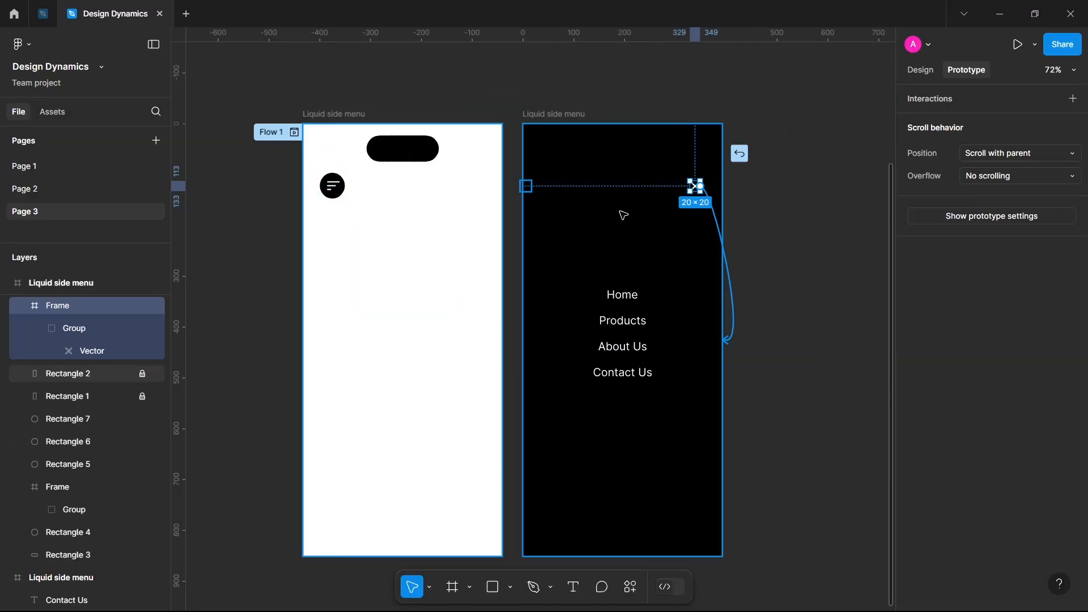
left_click_drag(623, 215, 459, 254)
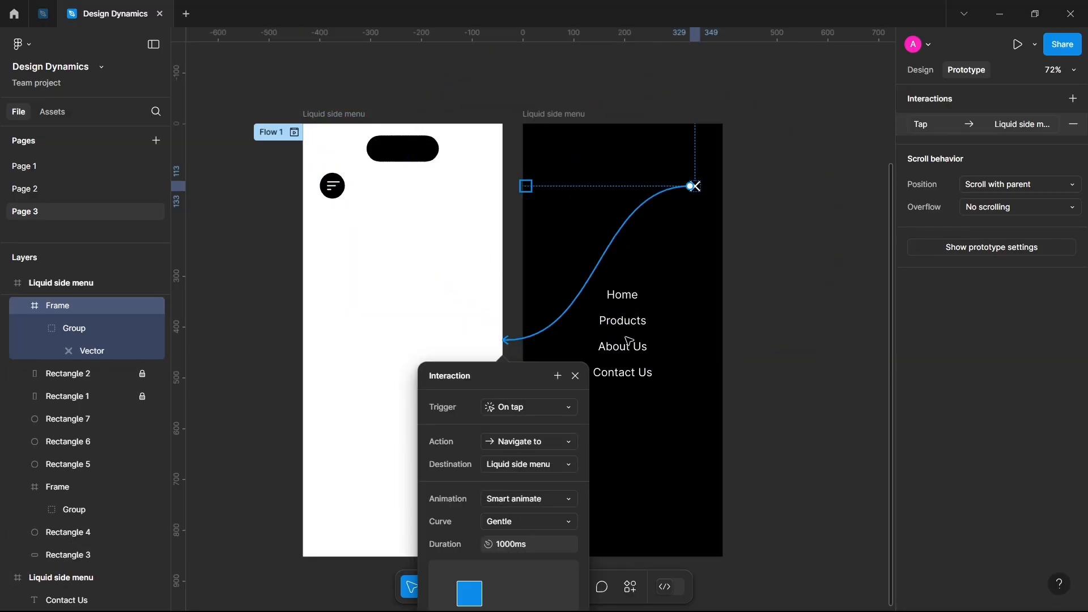
scroll(629, 343, "down", 3)
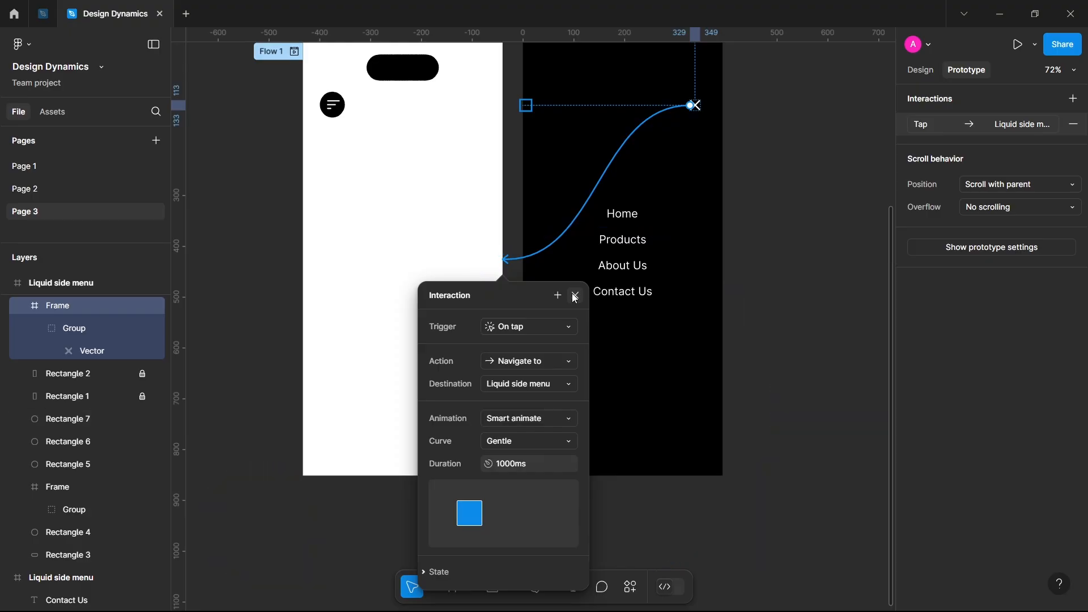
left_click(575, 297)
scroll(576, 299, "up", 3)
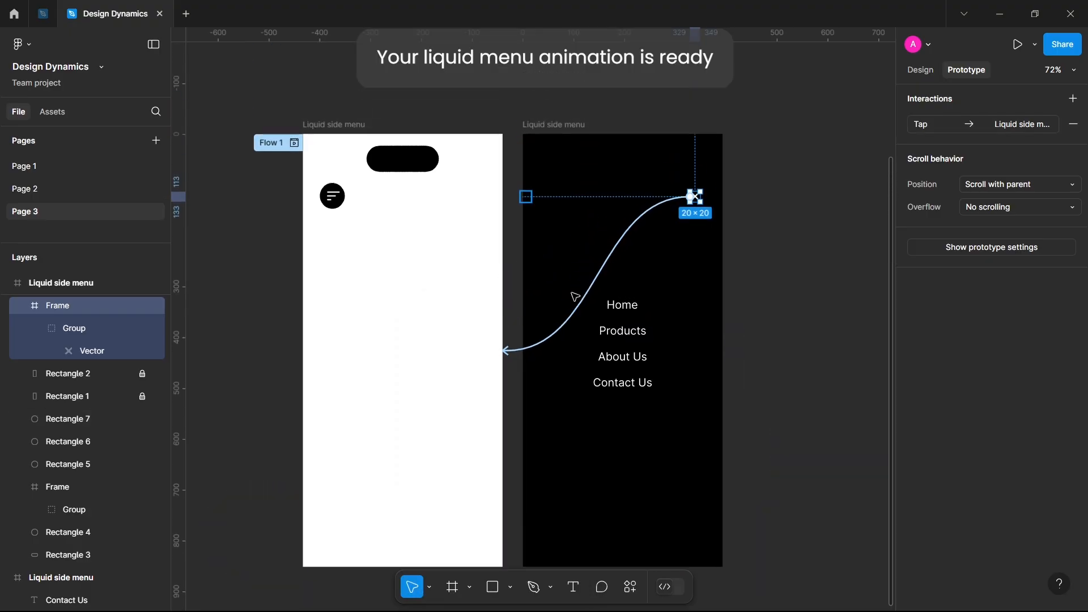
Preview Flow 1 from the white frame and test opening and closing the menu twice with the menu and close icons.
left_click(337, 128)
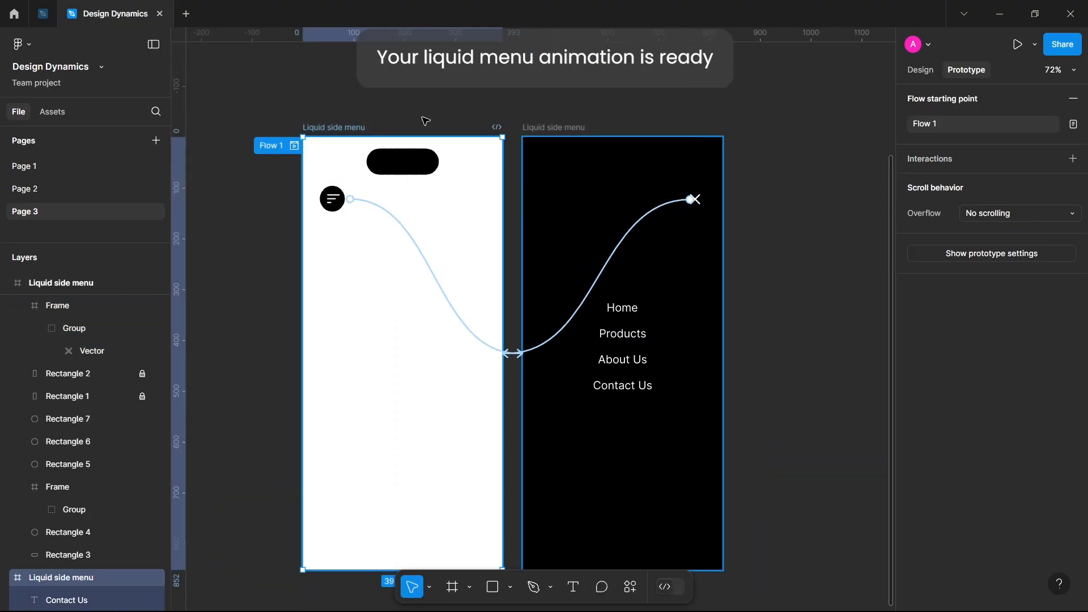
left_click(1035, 45)
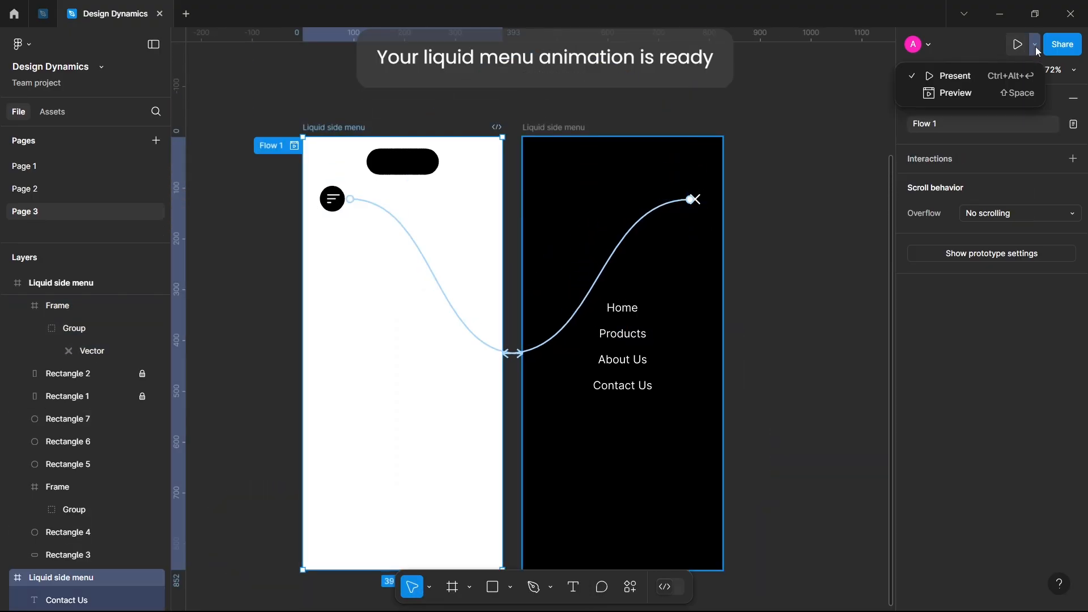
left_click(986, 92)
left_click(642, 184)
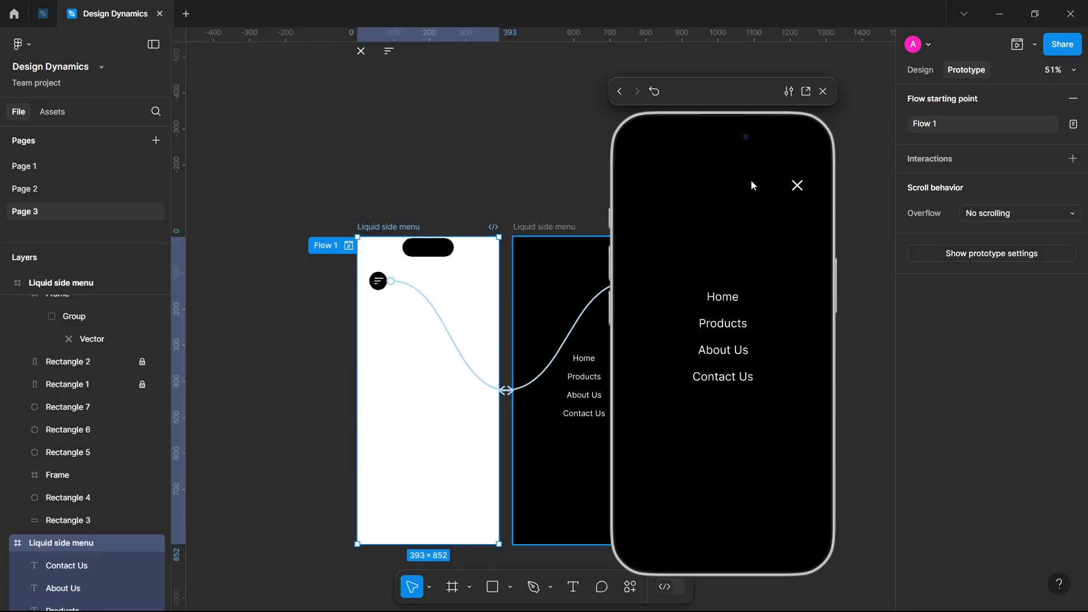
left_click(797, 186)
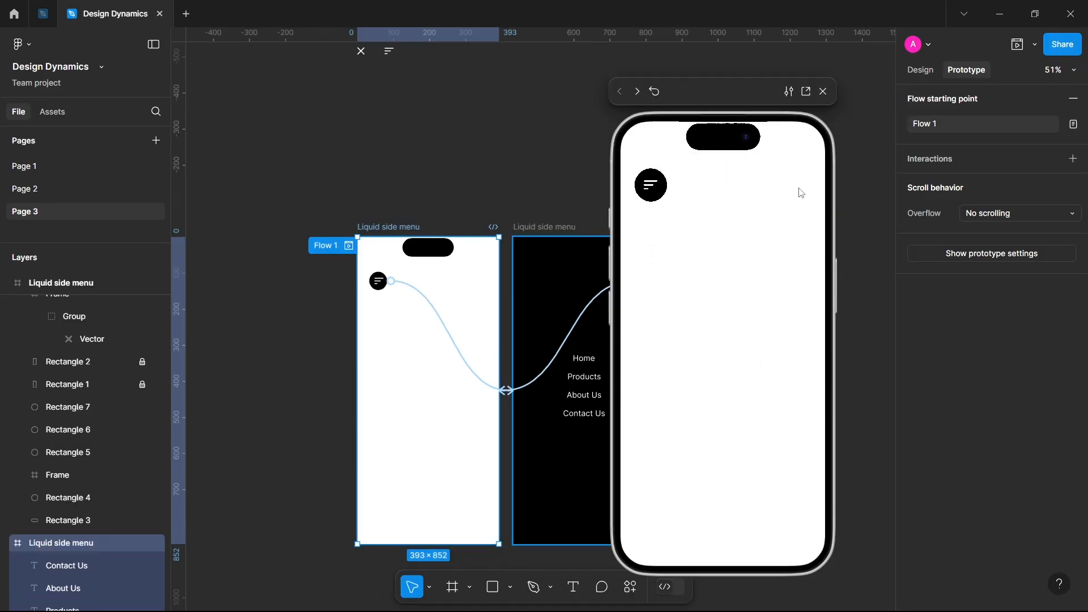
left_click(650, 184)
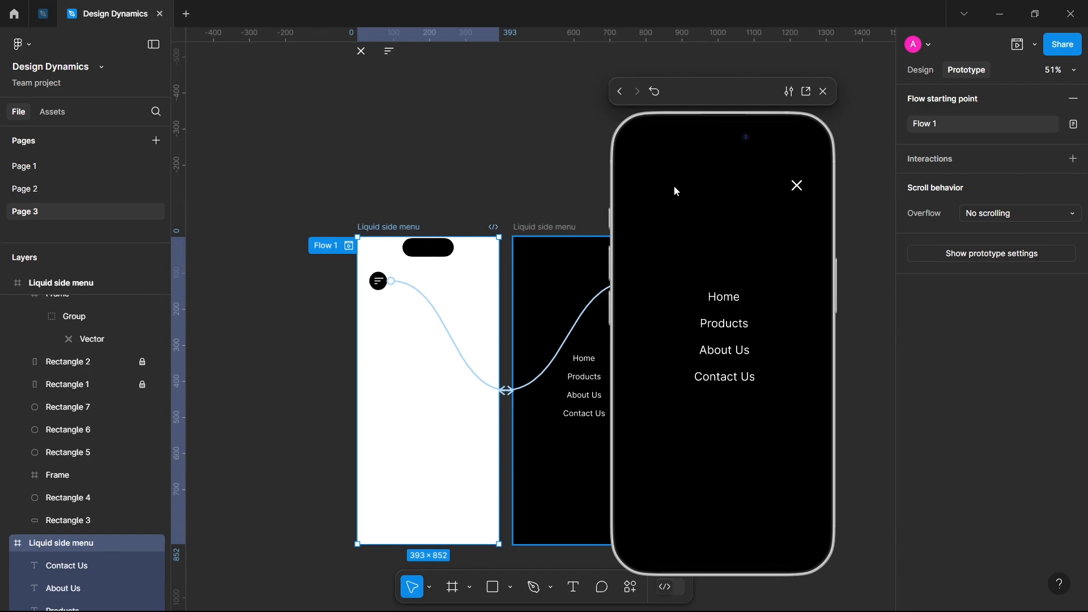
left_click(797, 187)
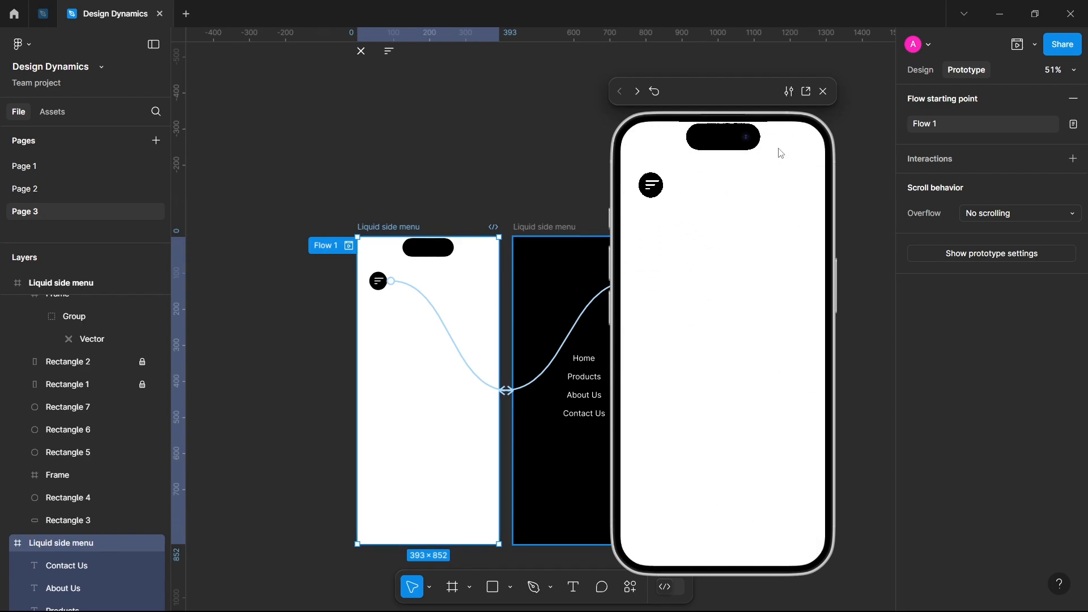